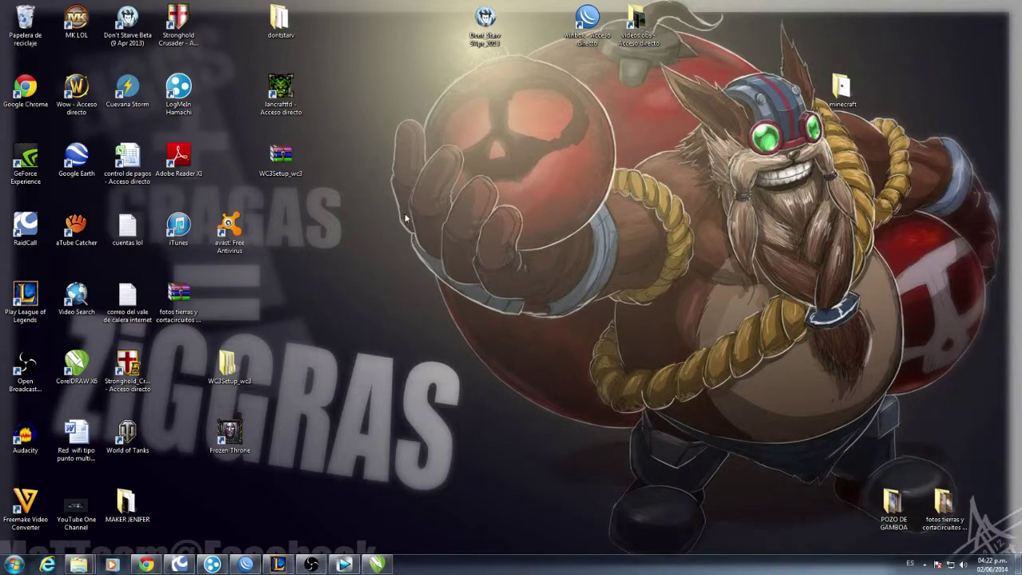
Step: Move the avast! Free Antivirus desktop shortcut one row down, beside the fotos tierras y cortacircuitos archive
drag(368, 54, 633, 296)
drag(391, 58, 631, 284)
drag(471, 305, 580, 323)
drag(229, 232, 229, 302)
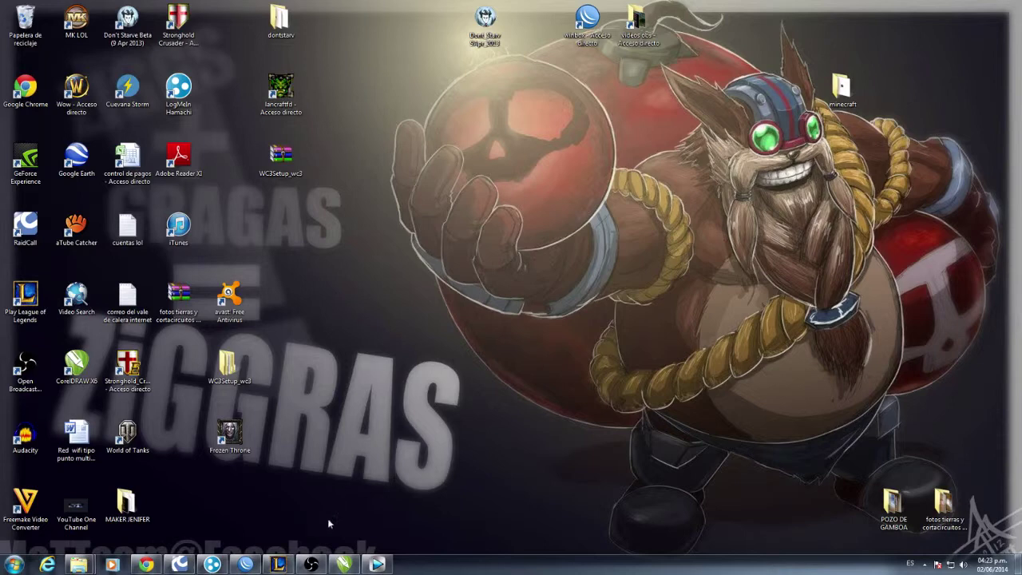
Step: Bring up the Open Broadcaster Software window to view its scenes and sources, and minimize it
click(310, 564)
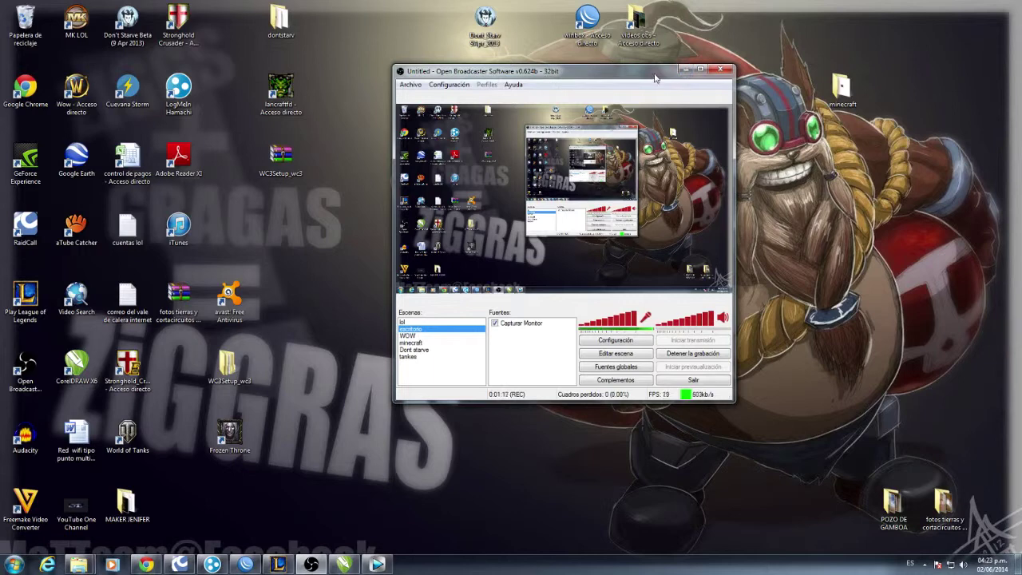
click(685, 71)
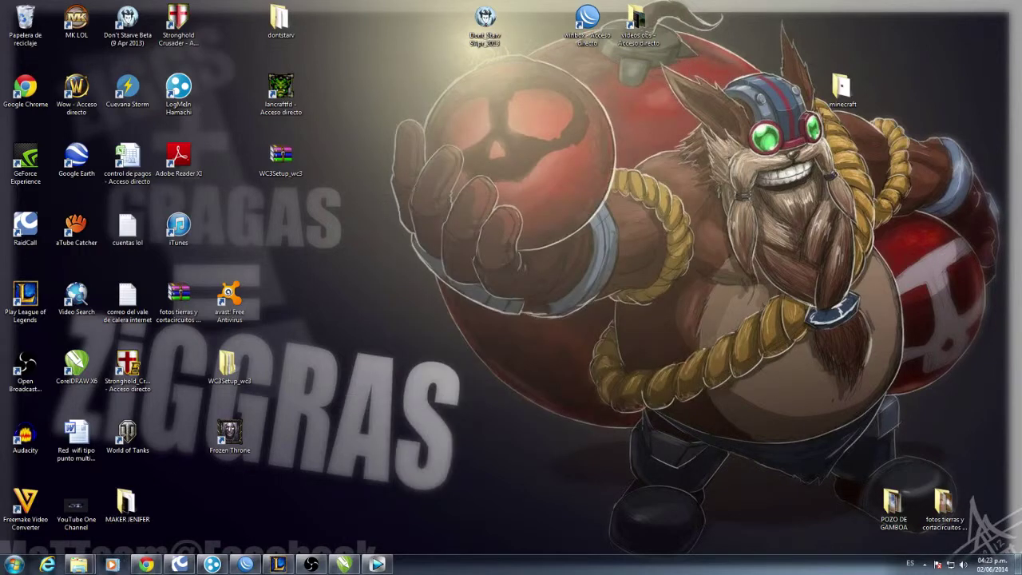
Step: Switch to Chrome, search Google for obs in a new tab, and open the Open Broadcaster Software site
click(146, 565)
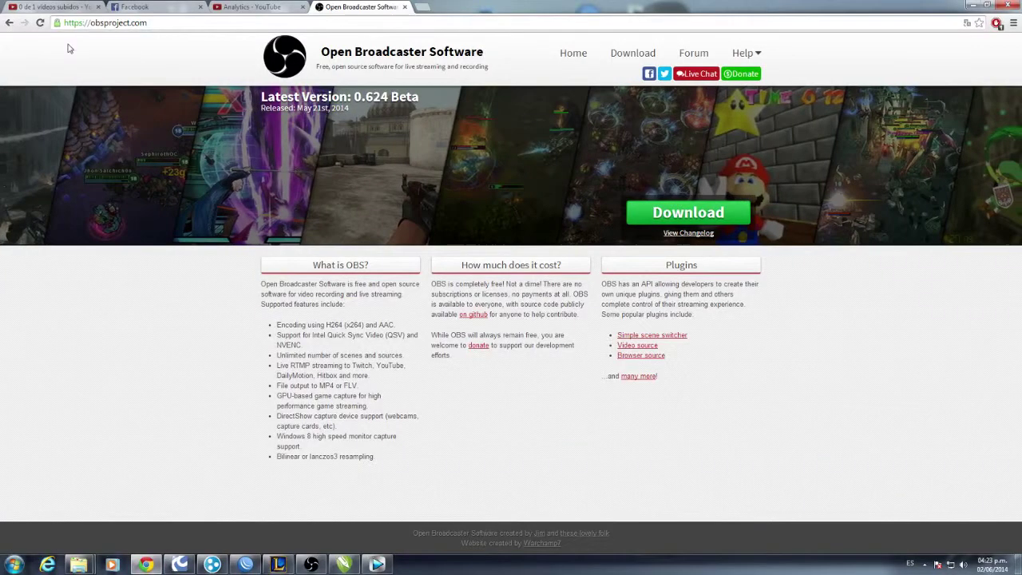
click(160, 23)
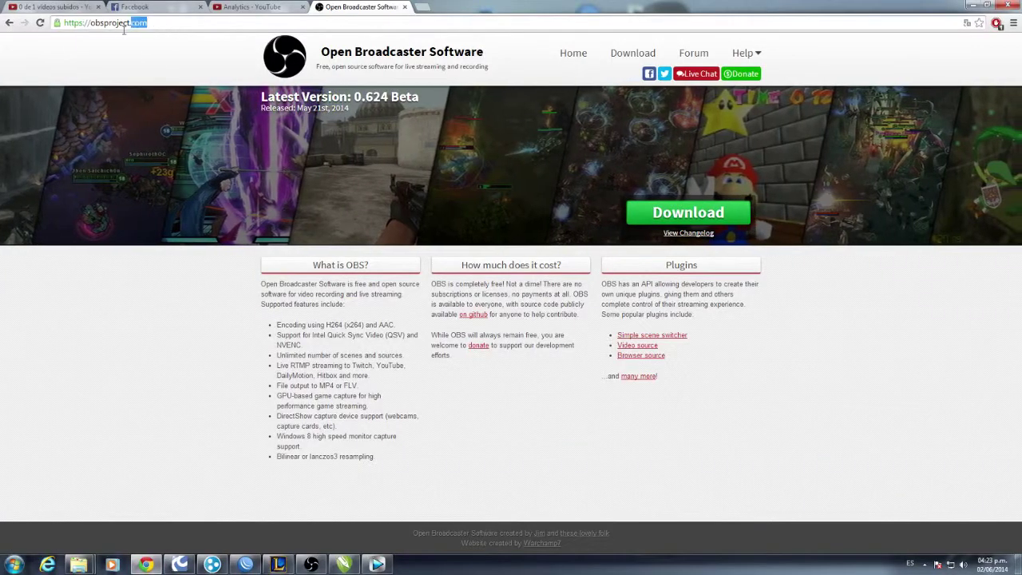
click(422, 7)
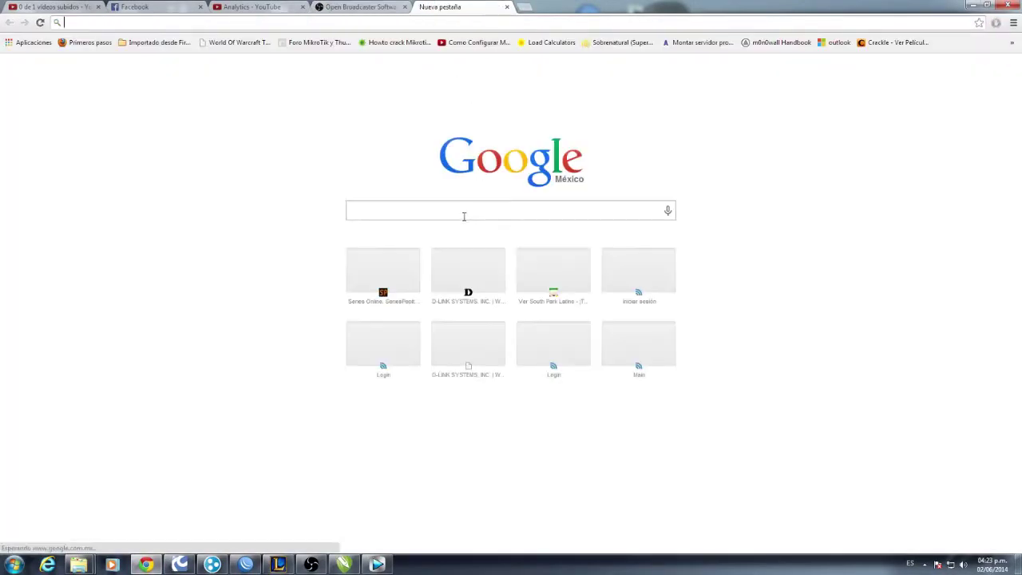
text(ob)
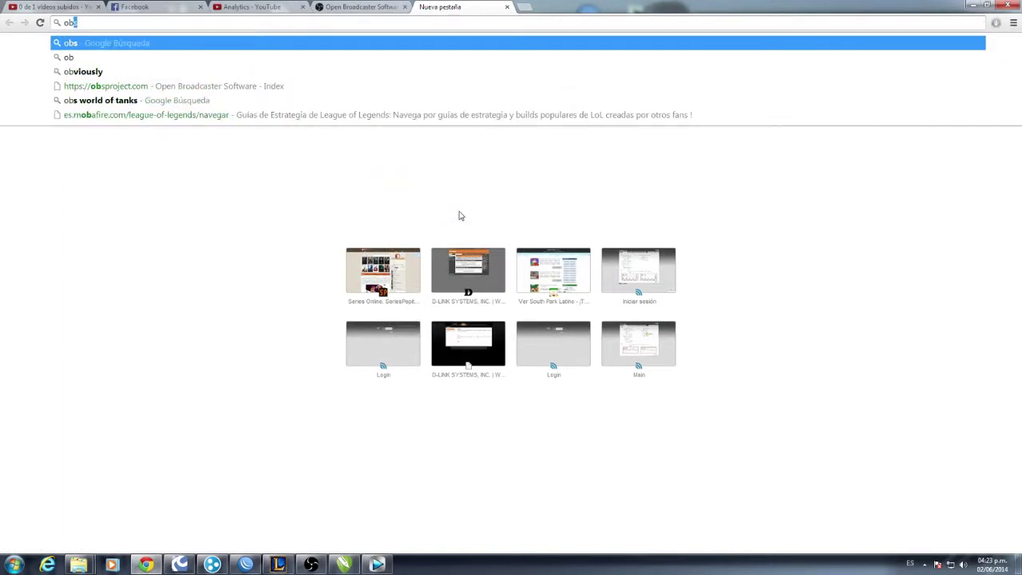
text(s)
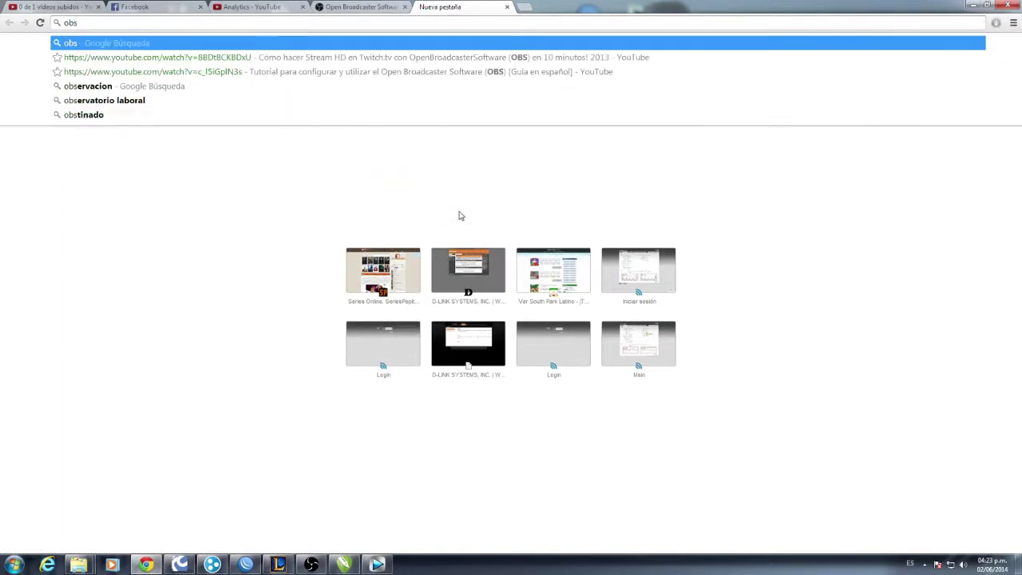
key(Return)
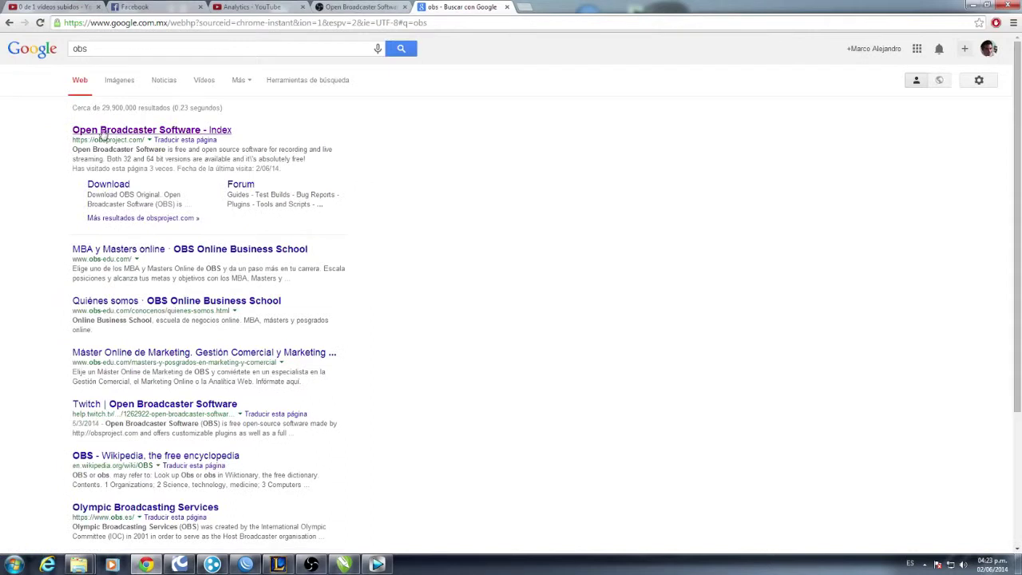
click(133, 134)
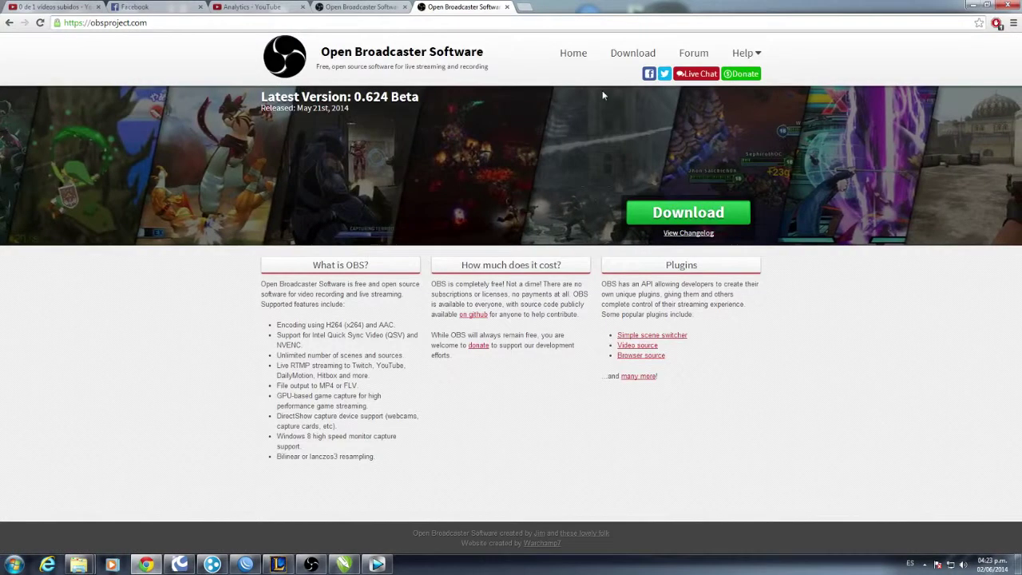
click(722, 176)
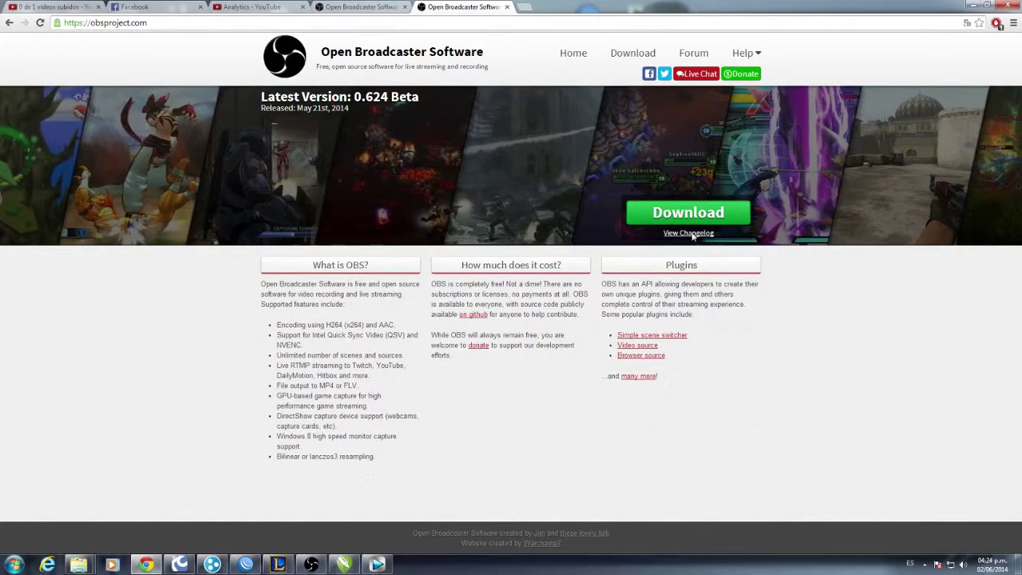
Step: Close the OBS website tab and show the Open Broadcaster Software window again before minimizing it
click(508, 10)
key(alt+F4)
click(311, 565)
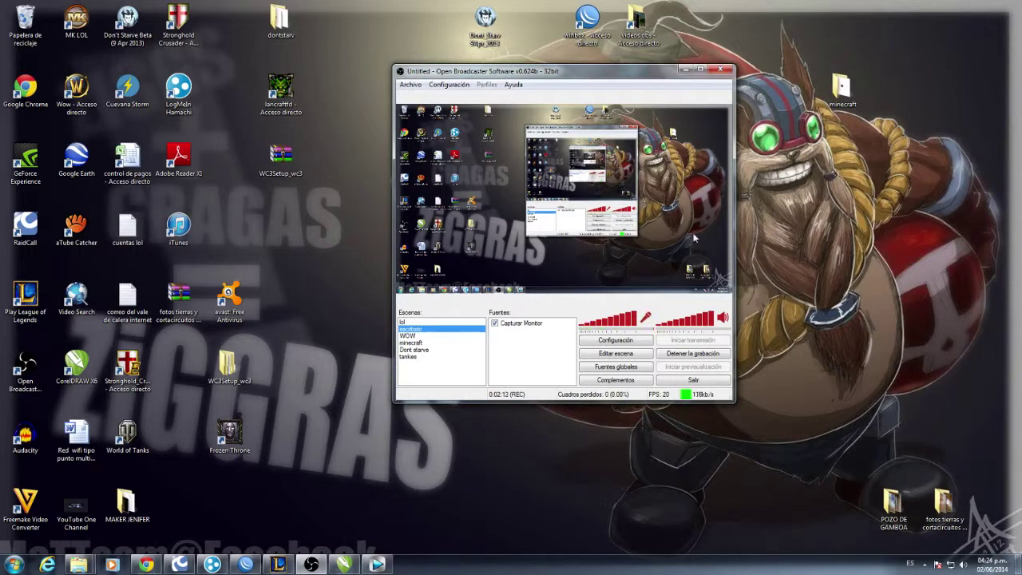
drag(578, 74, 546, 100)
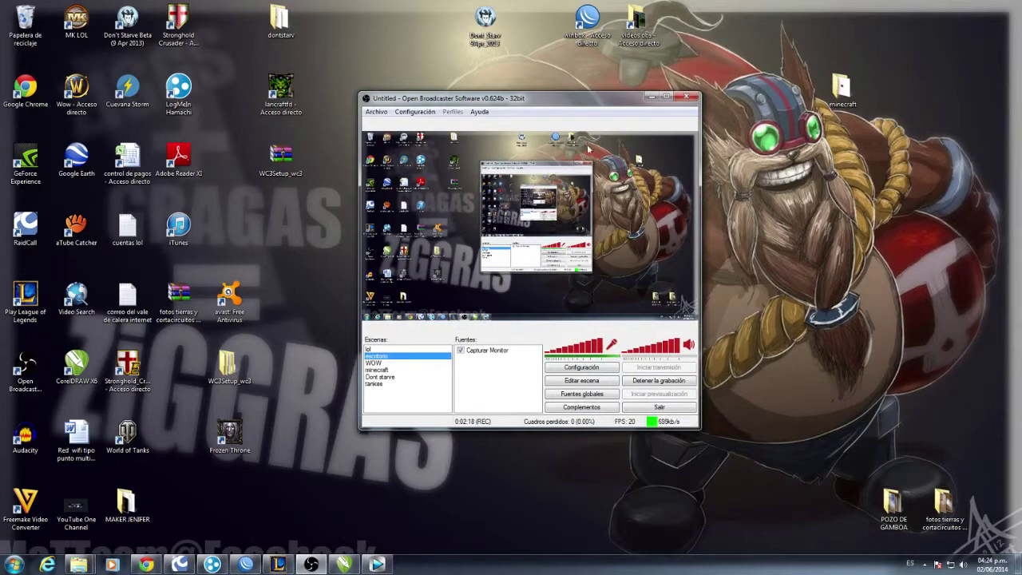
click(651, 98)
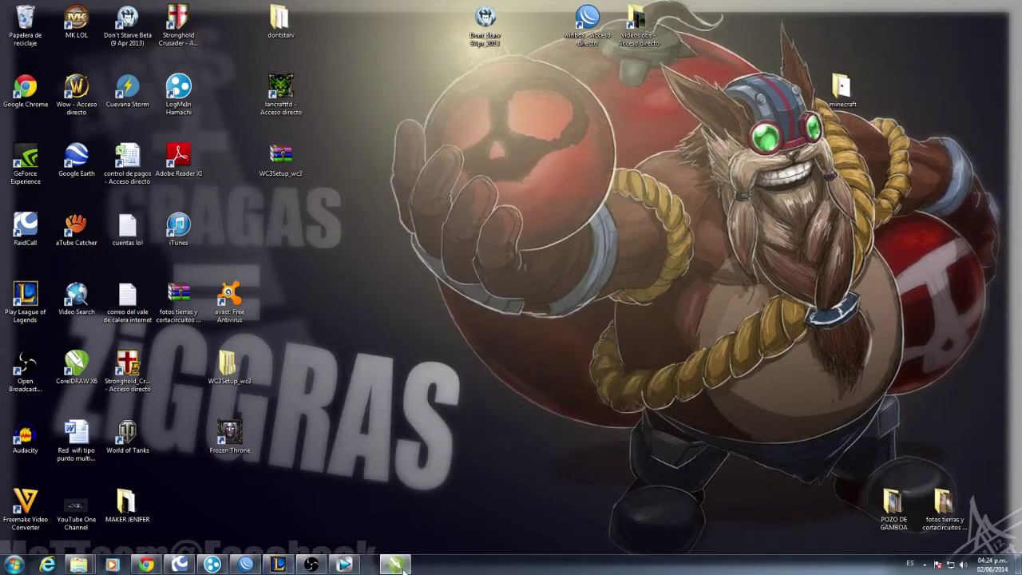
Step: Launch Audacity without recovering the unsaved project, and maximize its window
click(27, 447)
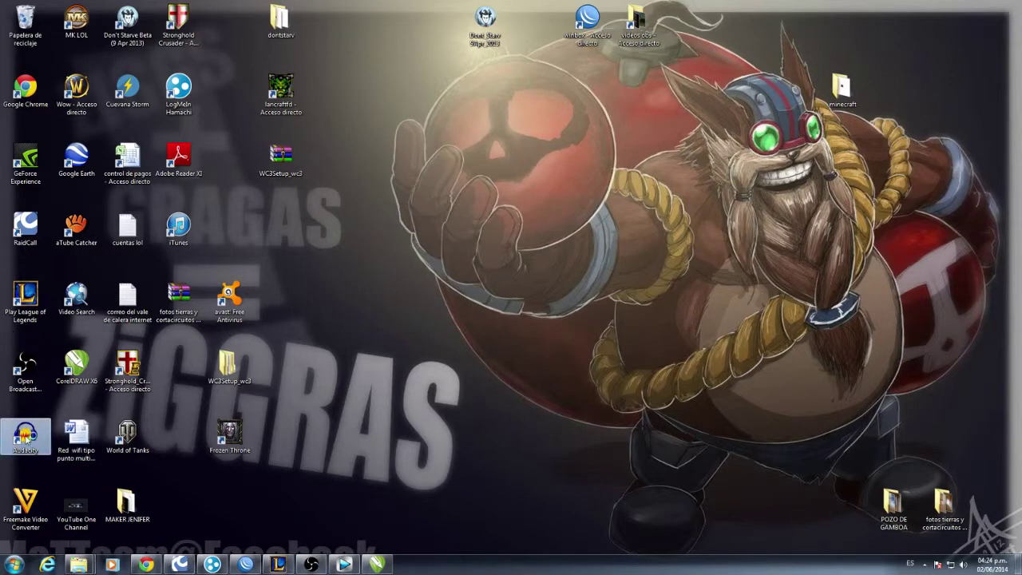
double_click(25, 437)
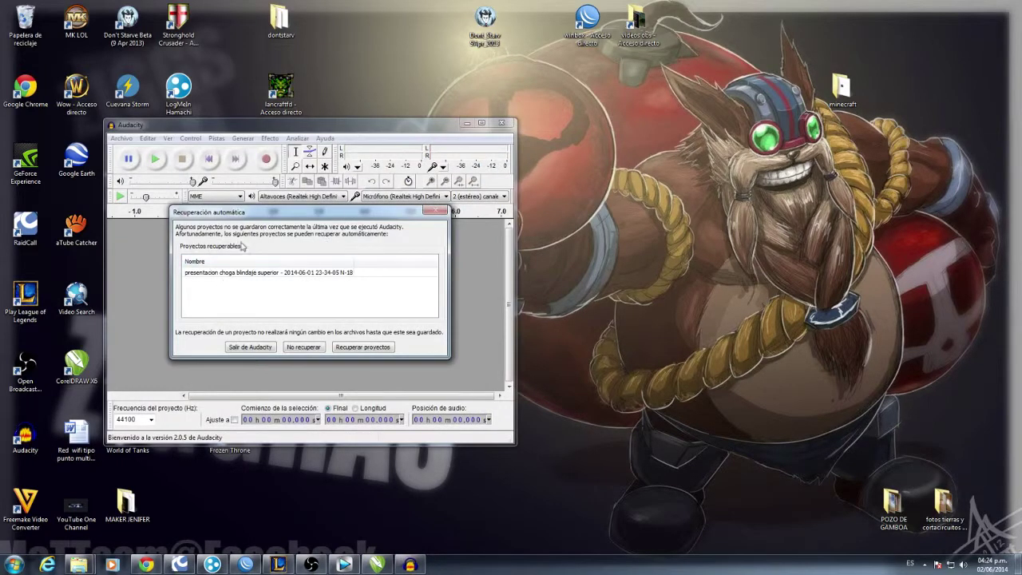
click(293, 348)
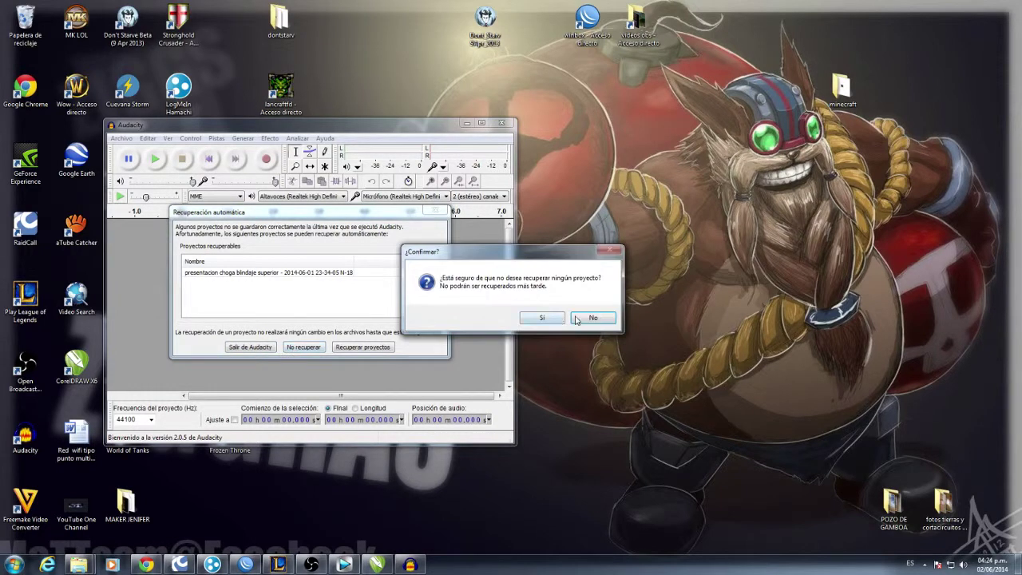
click(543, 319)
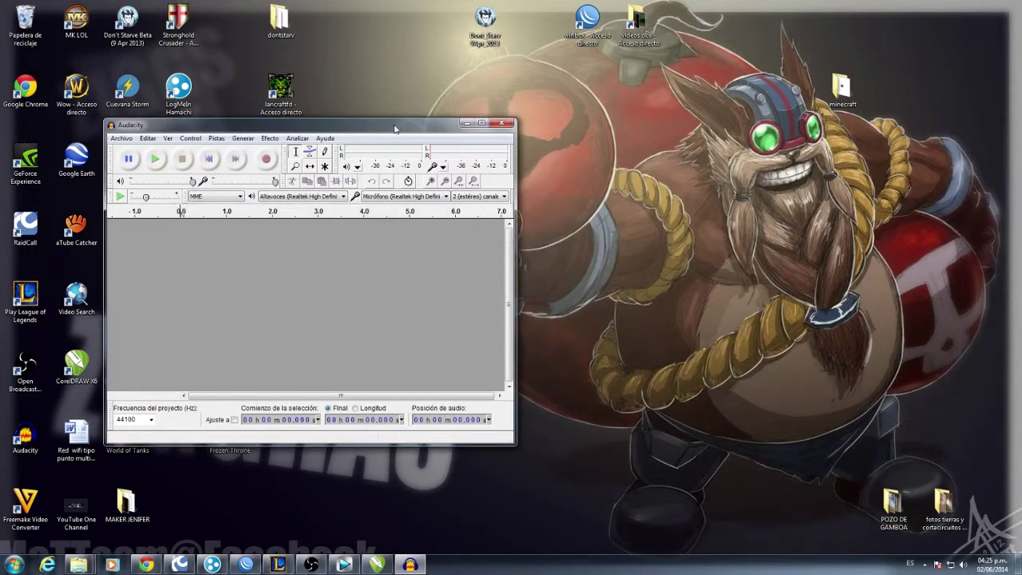
drag(393, 128, 596, 61)
click(651, 57)
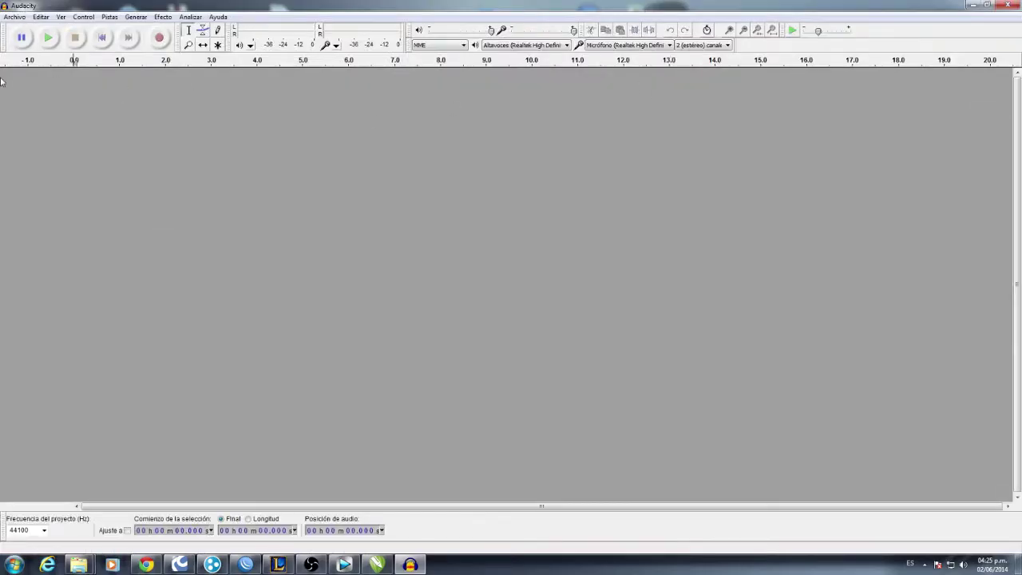
Step: Look through Audacity's file commands and effects, and close the program
click(16, 18)
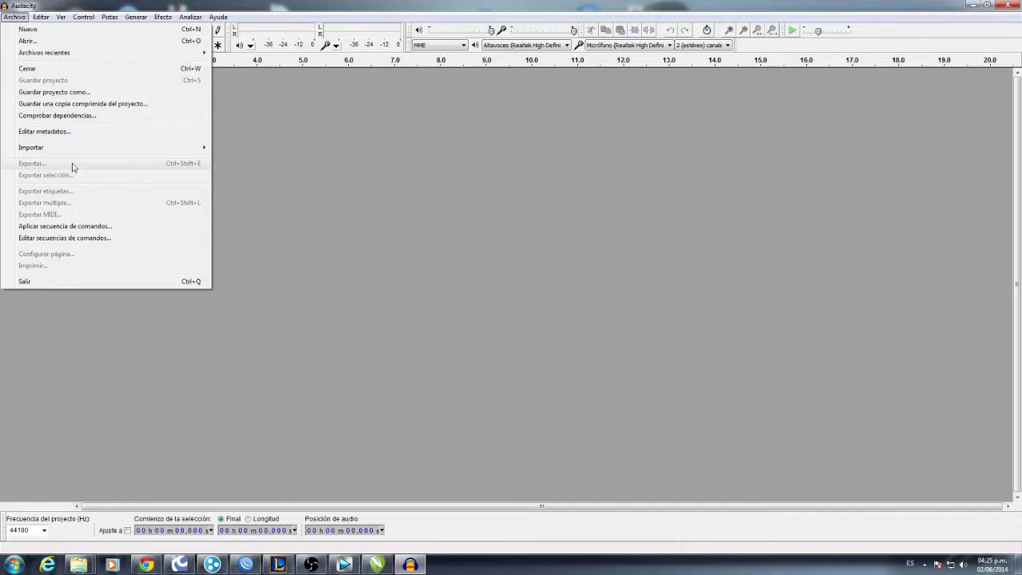
click(163, 17)
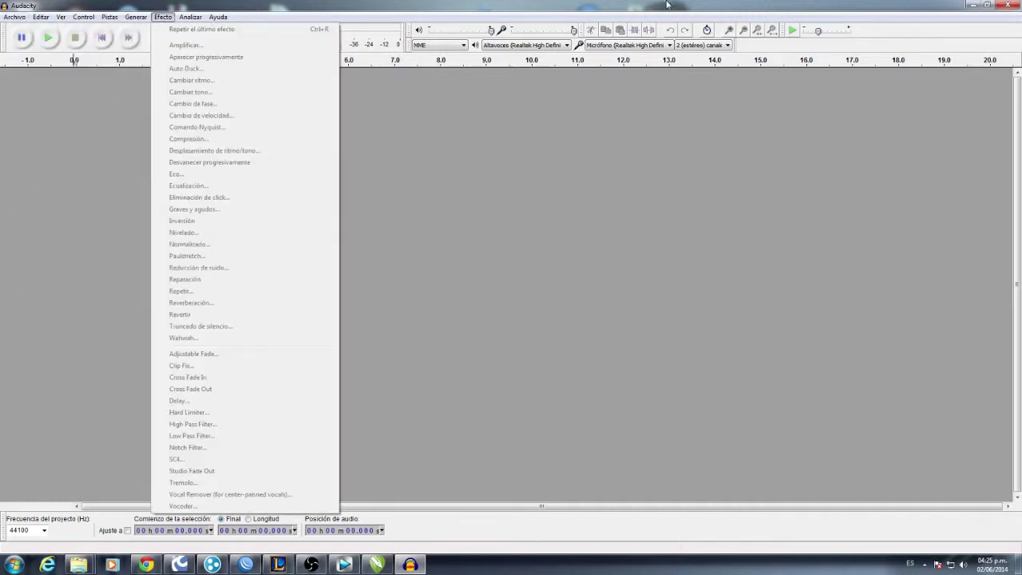
click(813, 126)
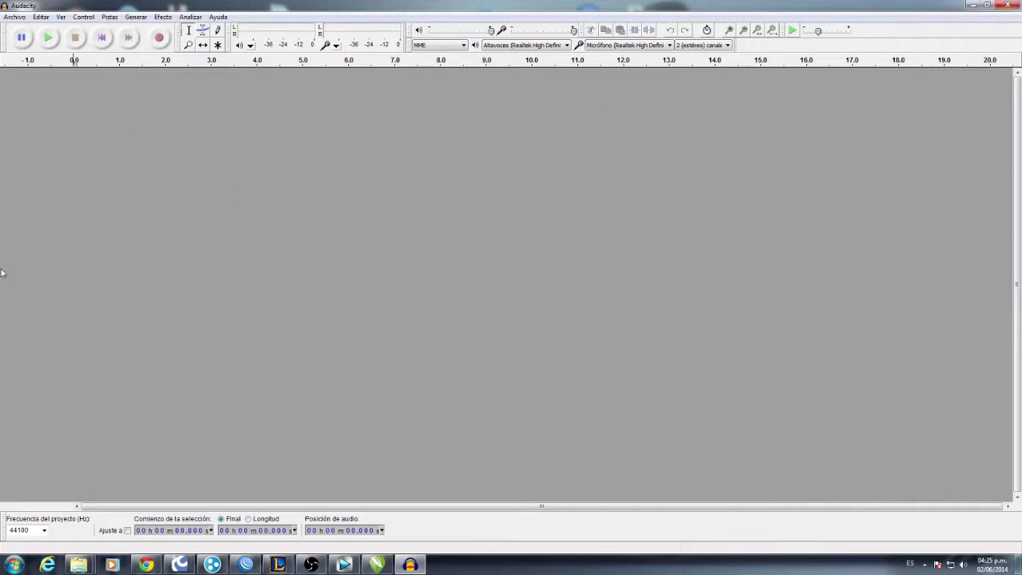
click(1015, 5)
Step: Switch to Chrome, search Google for audacity in a new tab, and open the Spanish-language official Audacity site
click(147, 565)
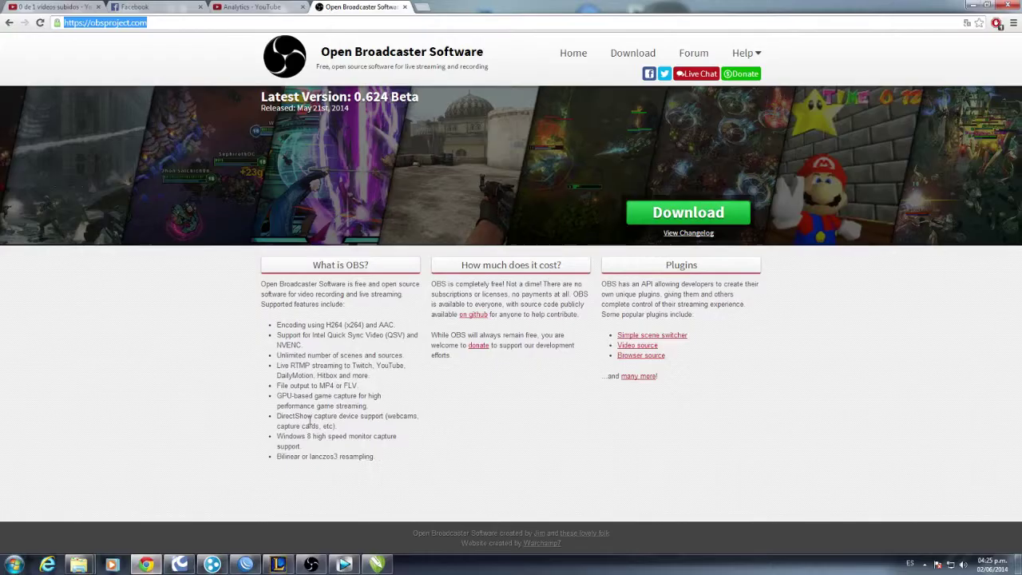
key(ctrl+t)
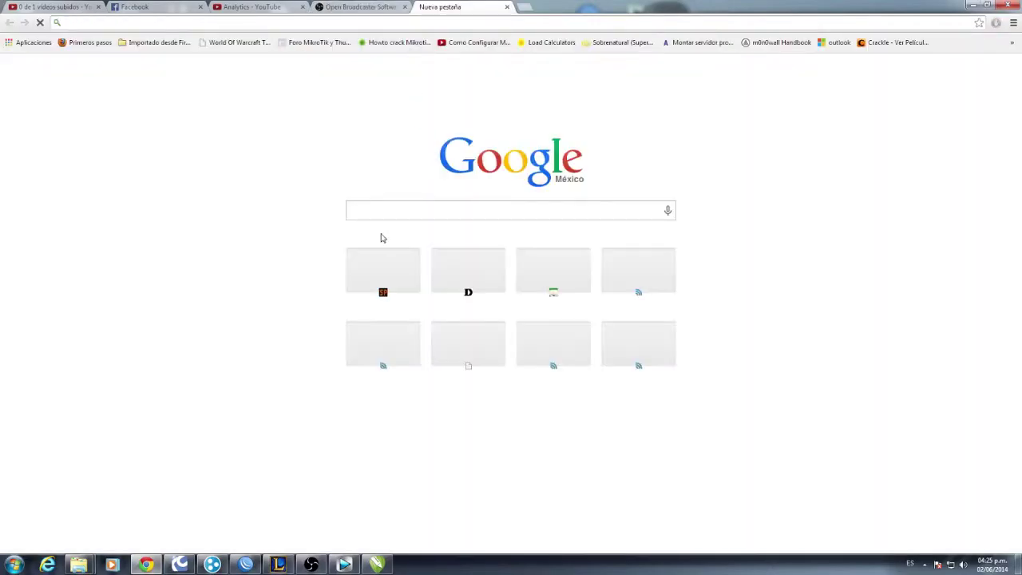
click(388, 205)
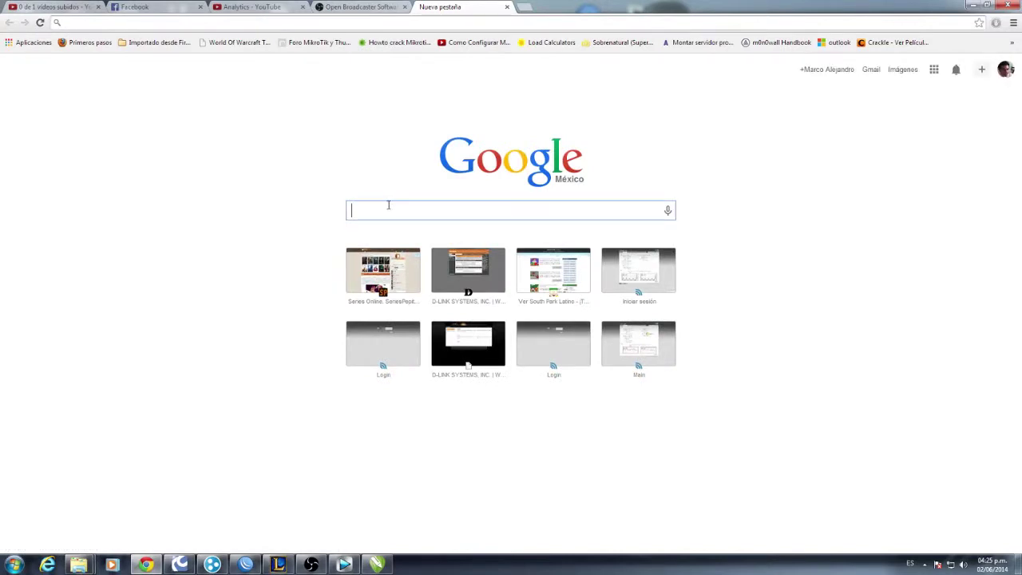
text(audac)
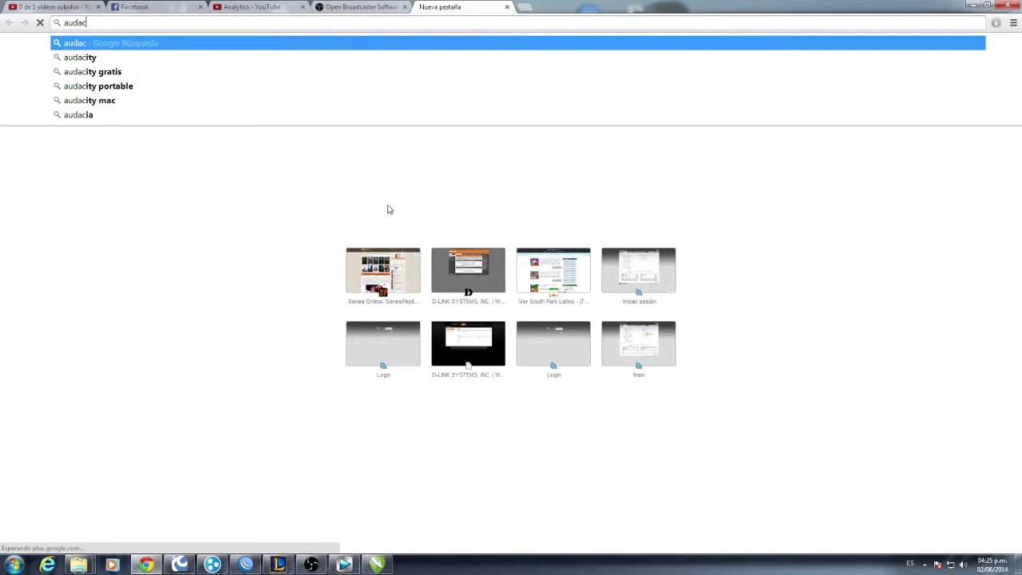
click(92, 60)
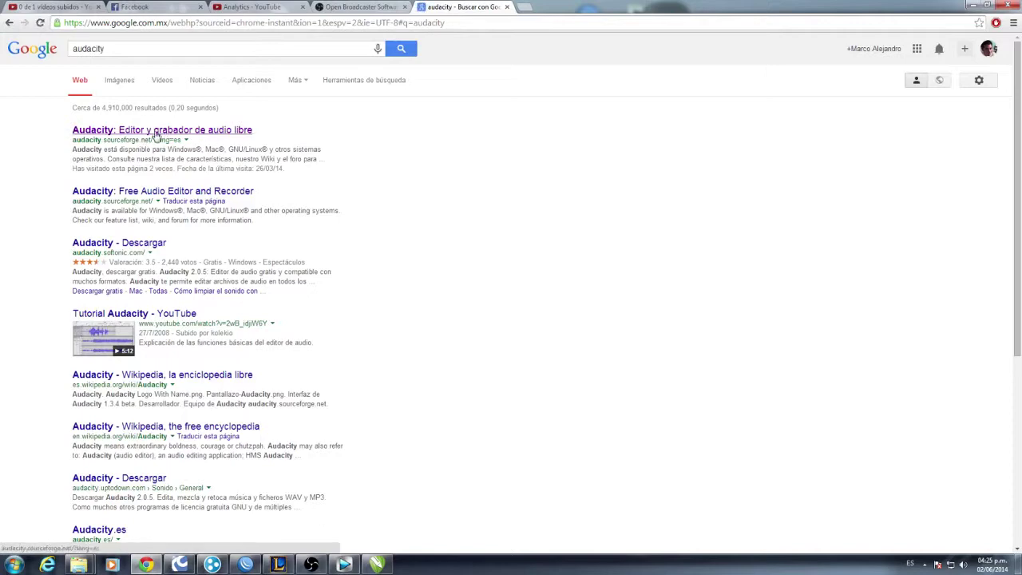
click(157, 135)
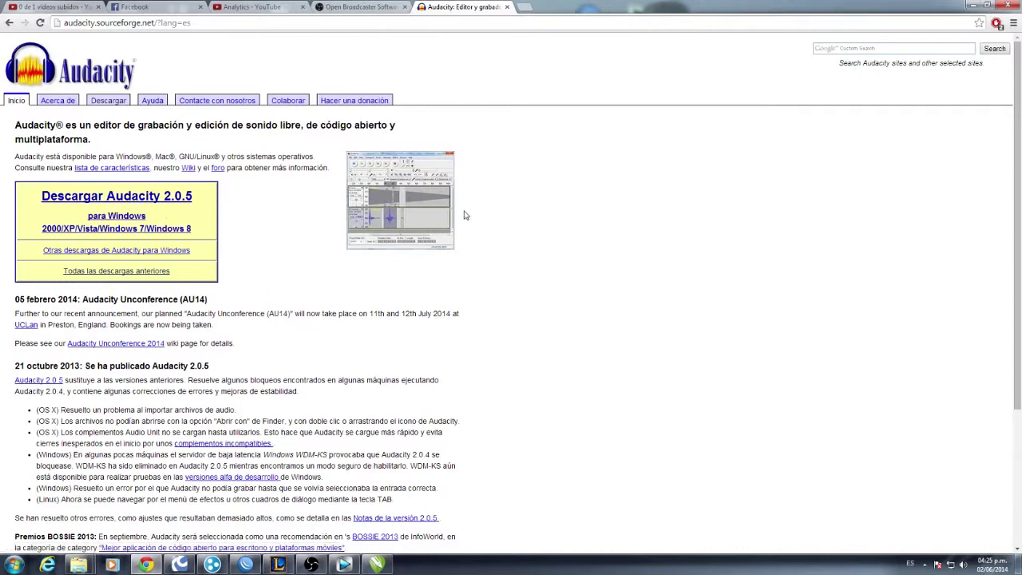
Step: Look over the Audacity home page with its Windows download links, and minimize the browser
scroll(248, 356, down, 3)
scroll(247, 356, up, 3)
click(974, 6)
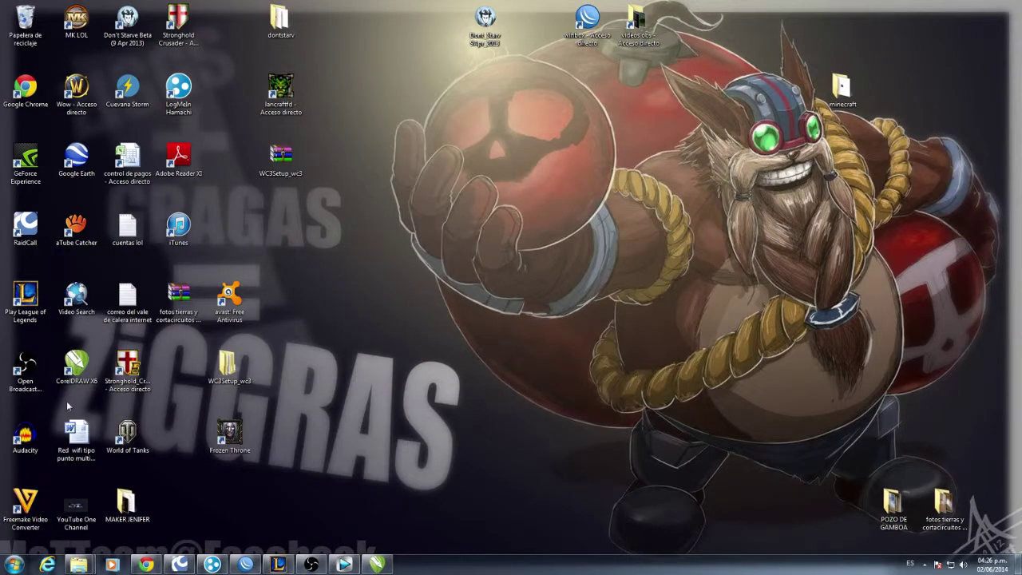
Step: Launch Freemake Video Converter to view its import and output format options, and minimize it
double_click(26, 497)
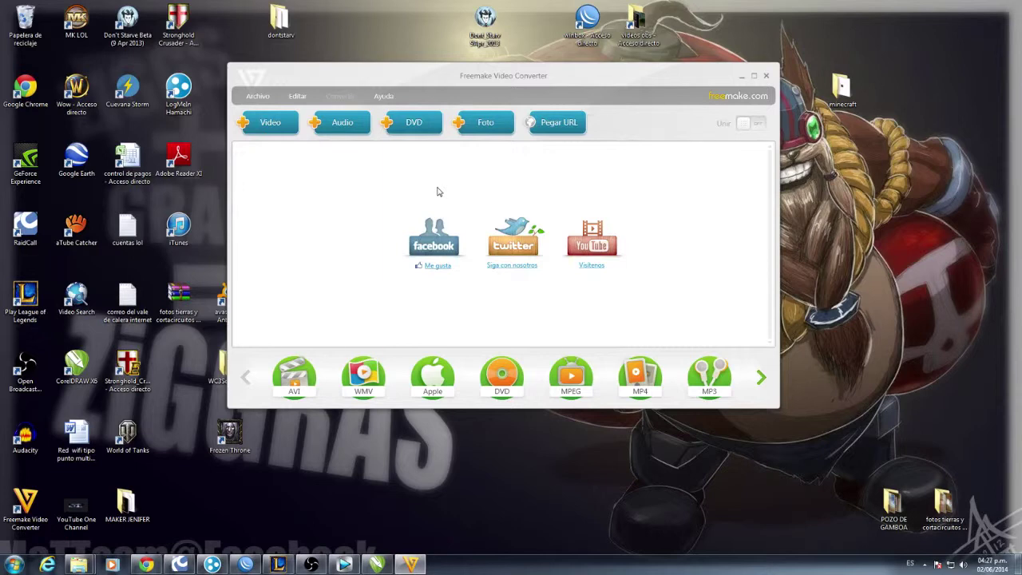
click(741, 77)
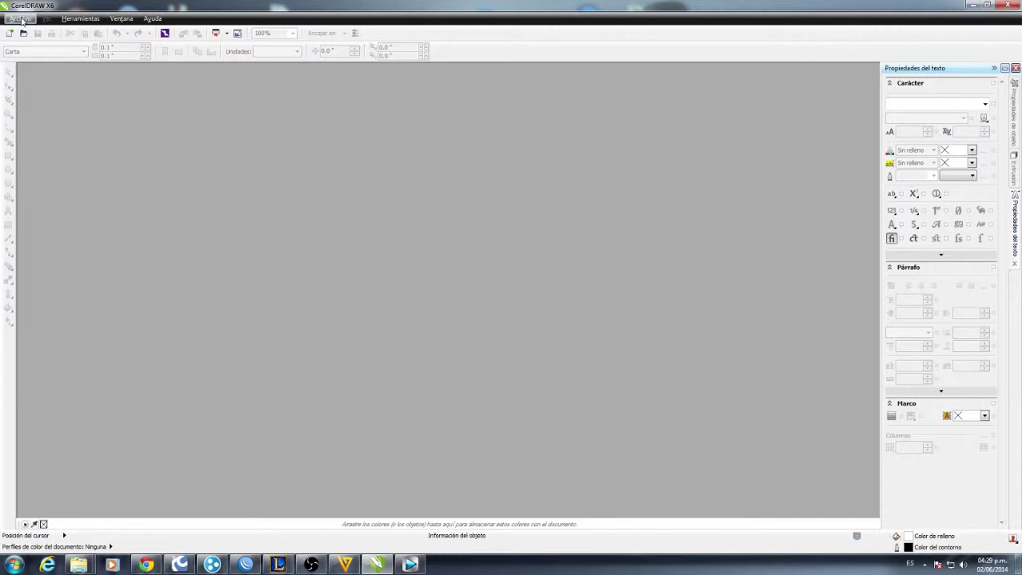
Step: In CorelDRAW X6, open the drawing "Brand zombie mid random ep4" from the super temo folder
click(24, 19)
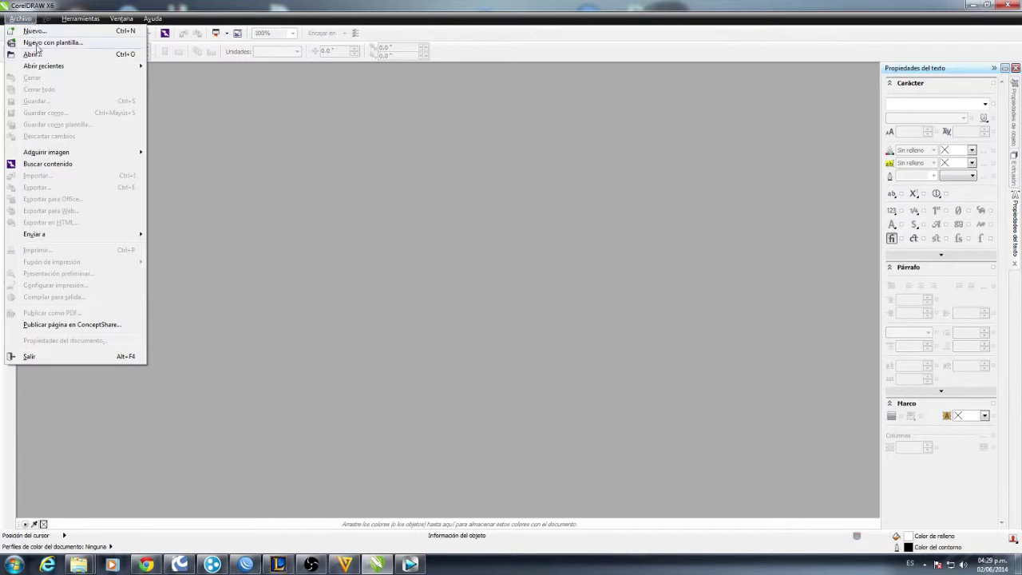
click(37, 56)
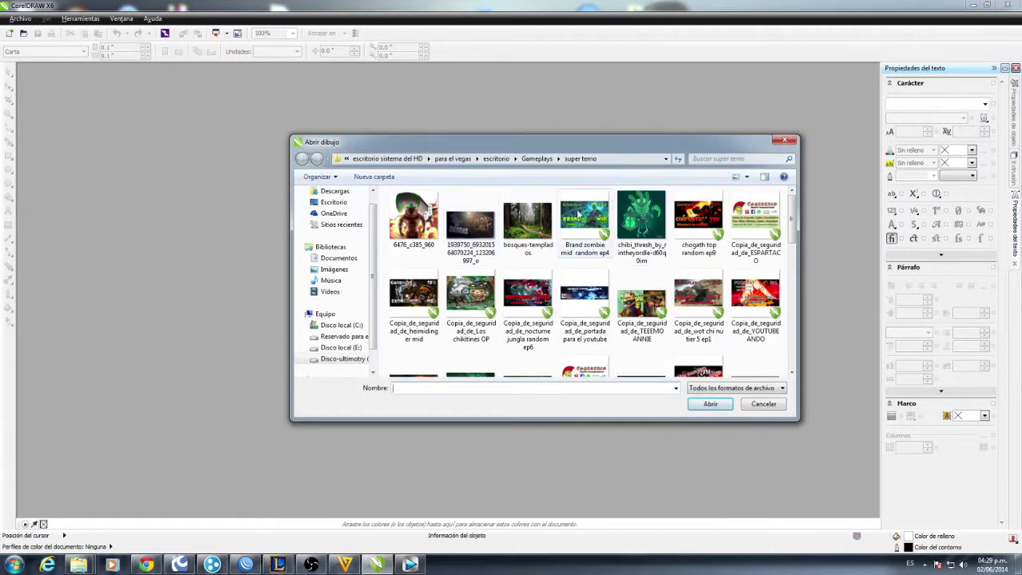
click(580, 214)
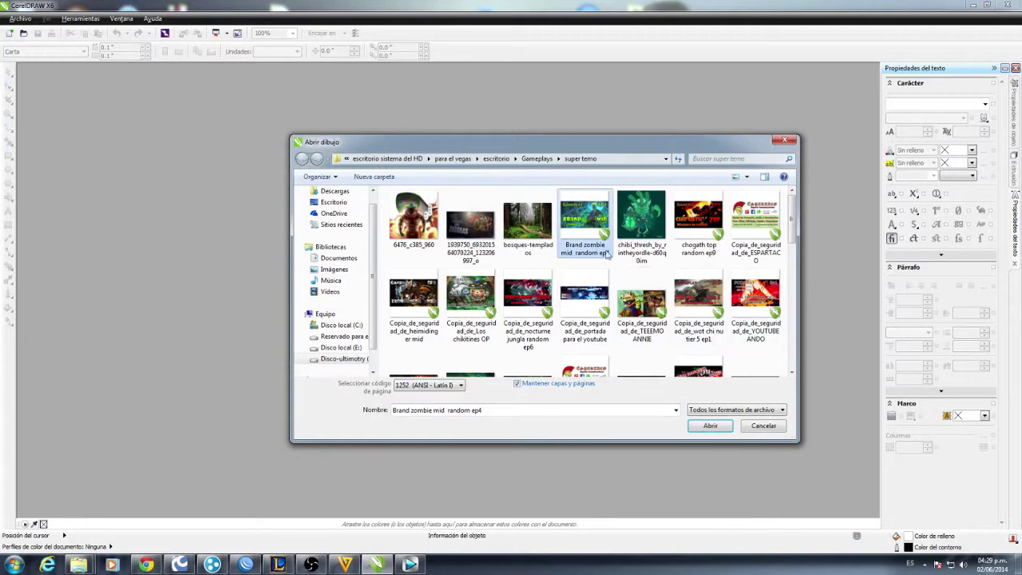
click(716, 427)
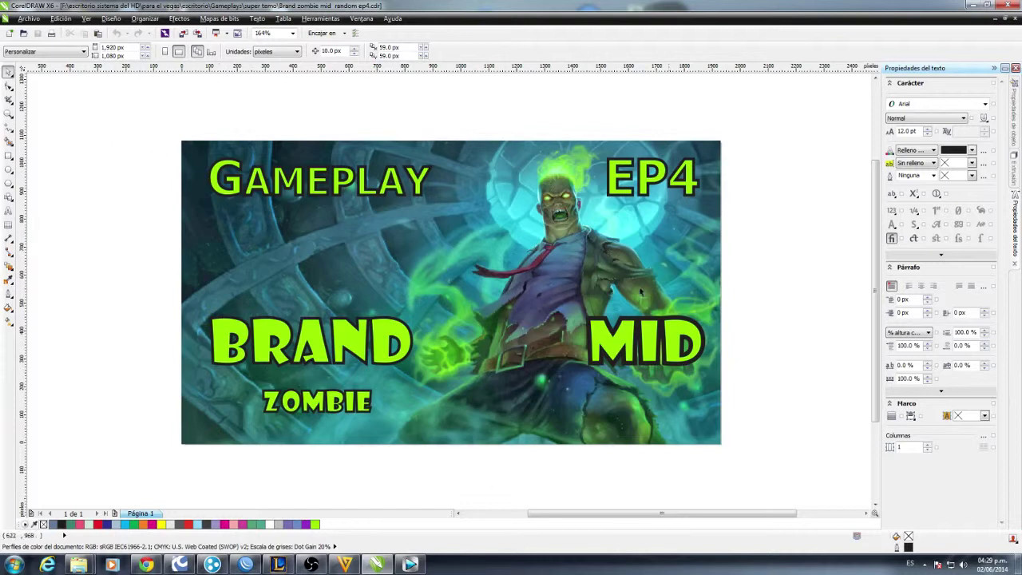
Step: Open the drawing "chogath top random ep9" from the super temo folder
click(28, 19)
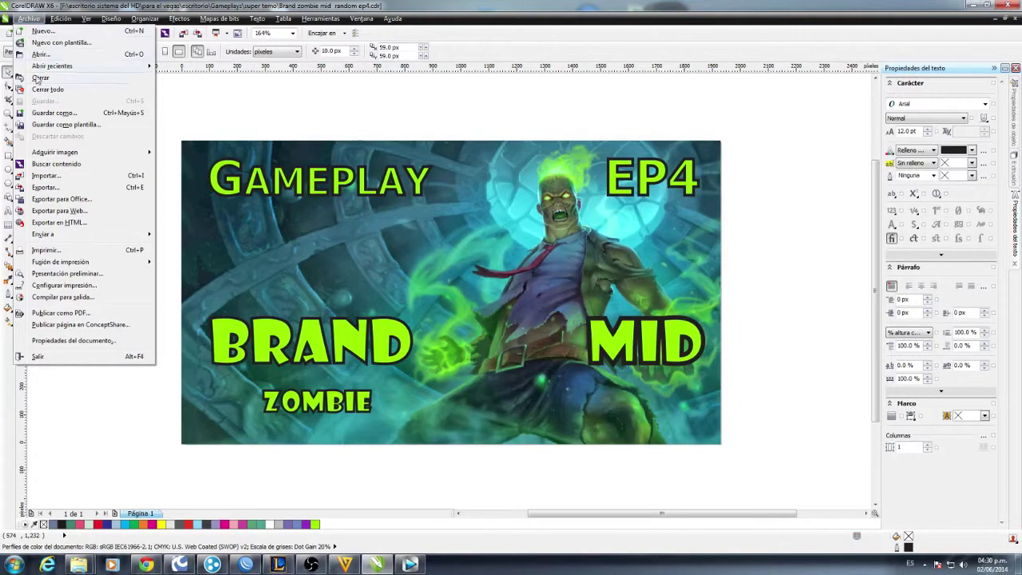
click(40, 53)
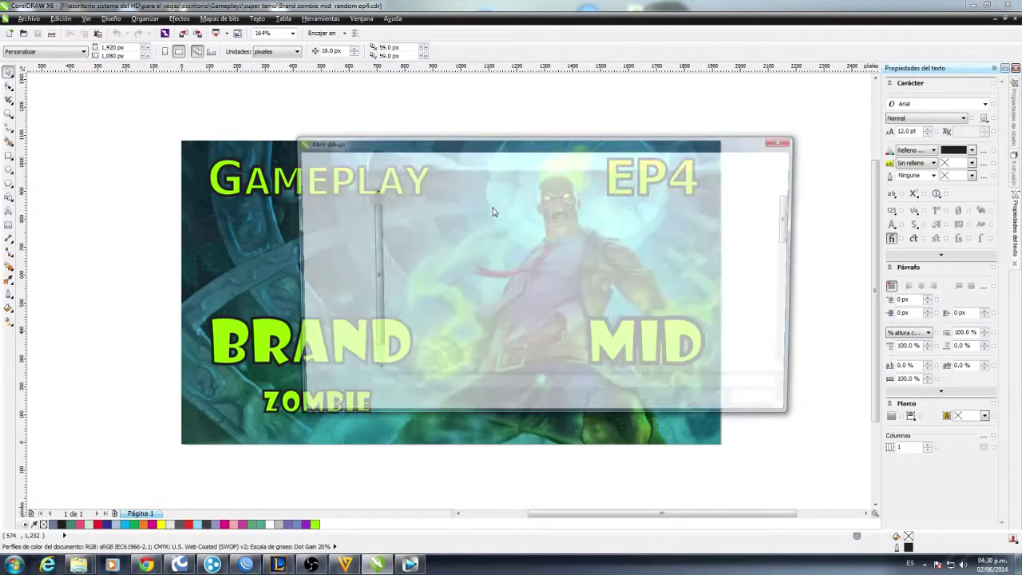
click(699, 224)
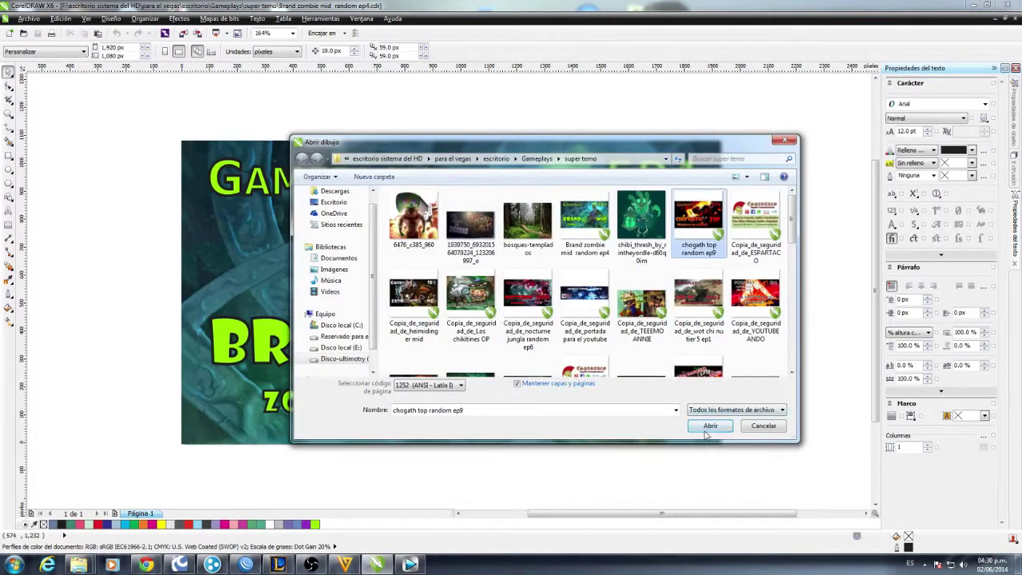
click(707, 429)
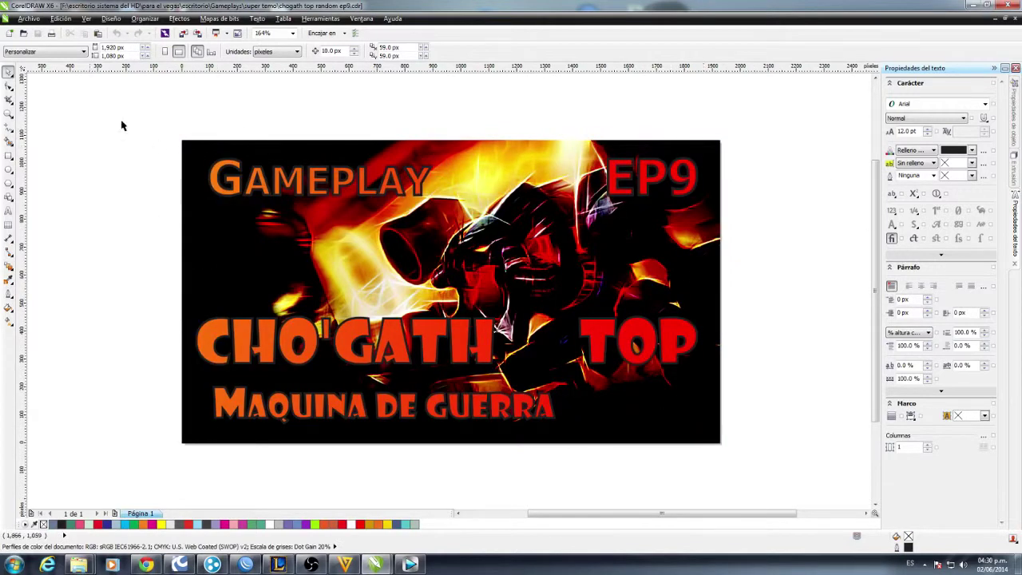
Step: Minimize CorelDRAW and switch to Vegas Pro 12.0 with the project "choga top random ep9"
click(27, 19)
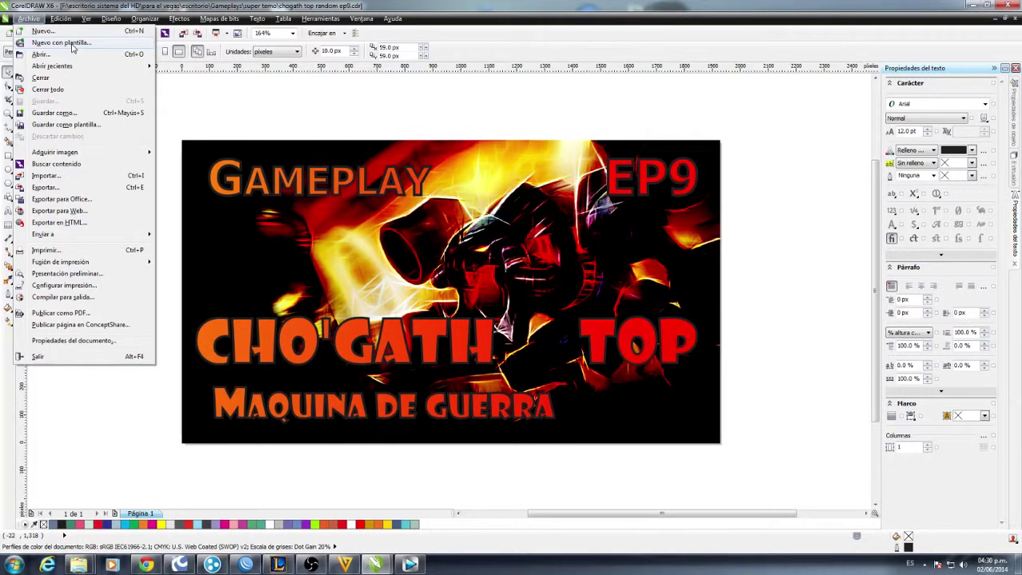
click(245, 115)
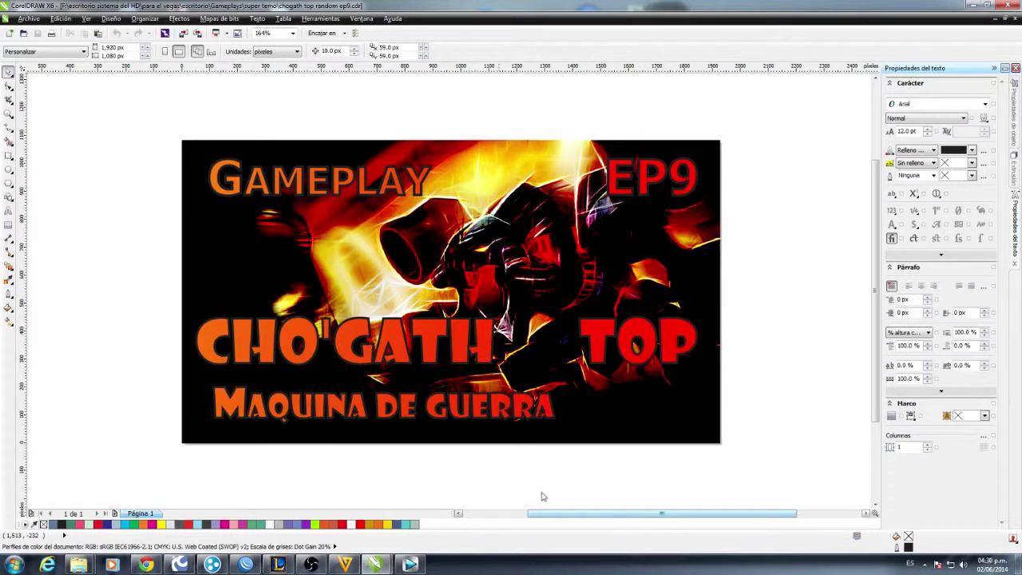
click(974, 6)
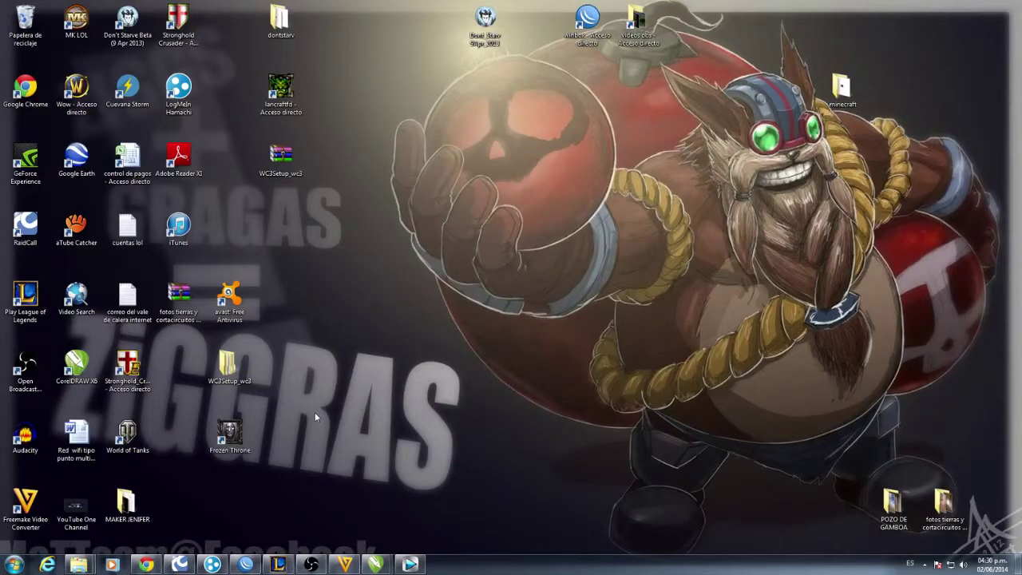
click(410, 565)
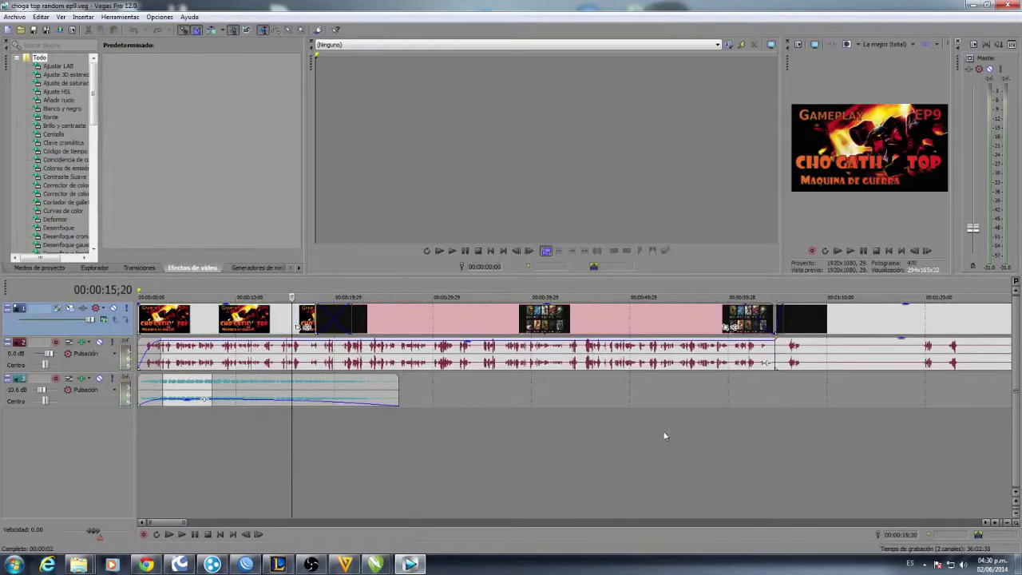
Step: Examine the intro image, background music, voice audio and first video clip at the beginning of the timeline
key(ctrl+a)
click(446, 175)
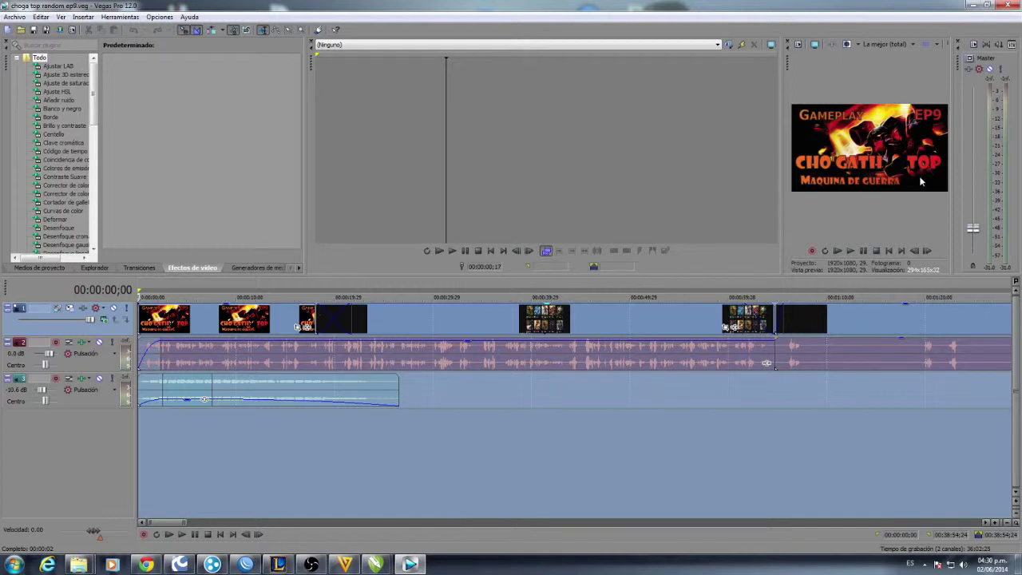
click(256, 468)
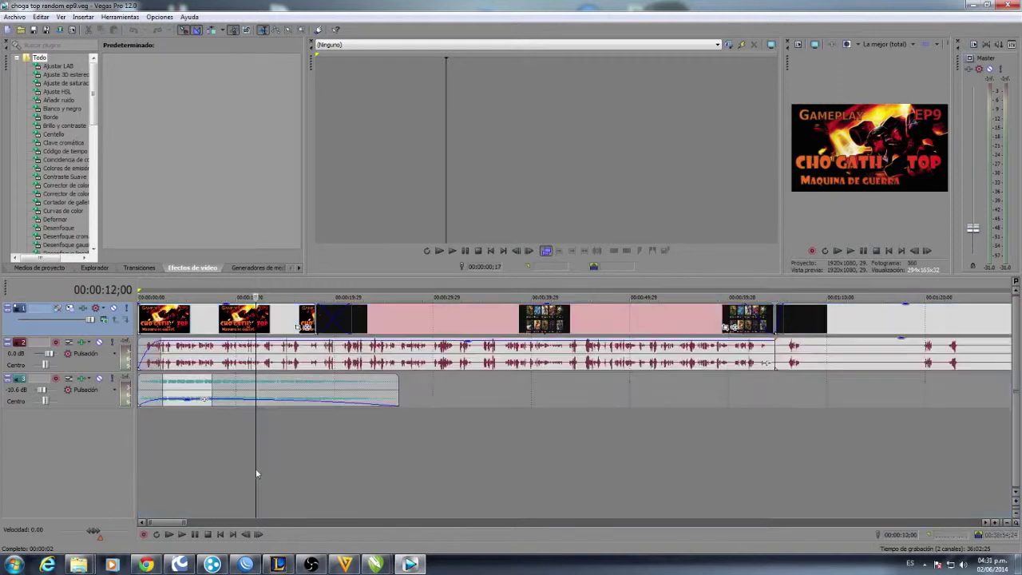
click(509, 503)
mouse_move(281, 396)
mouse_down()
mouse_move(308, 397)
mouse_move(284, 401)
mouse_up()
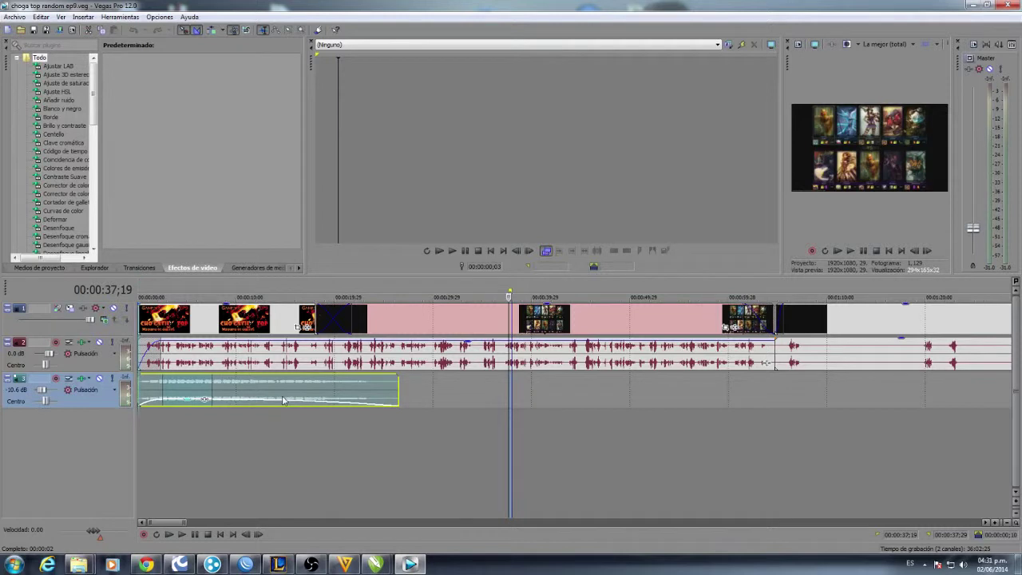
click(495, 362)
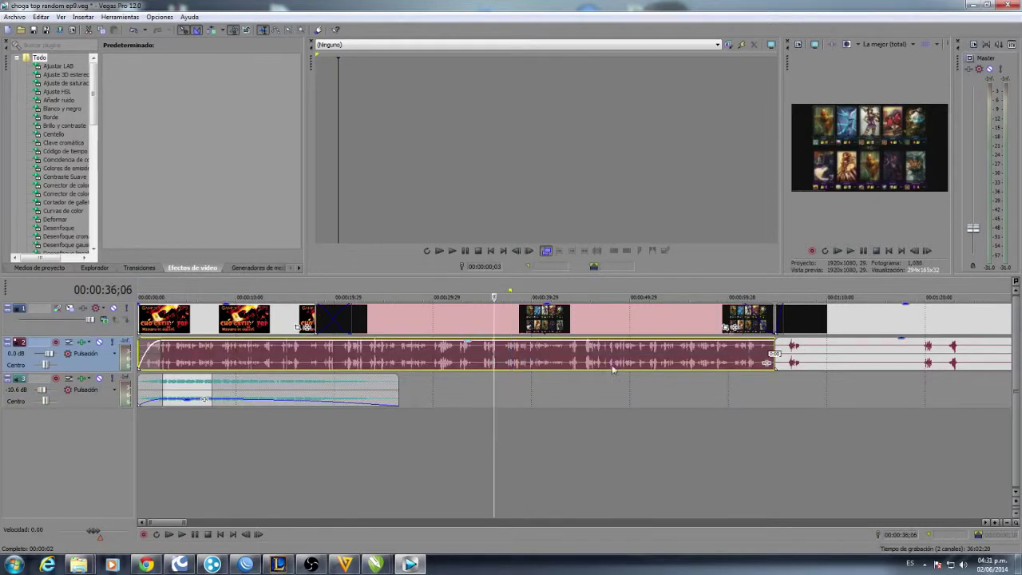
click(444, 324)
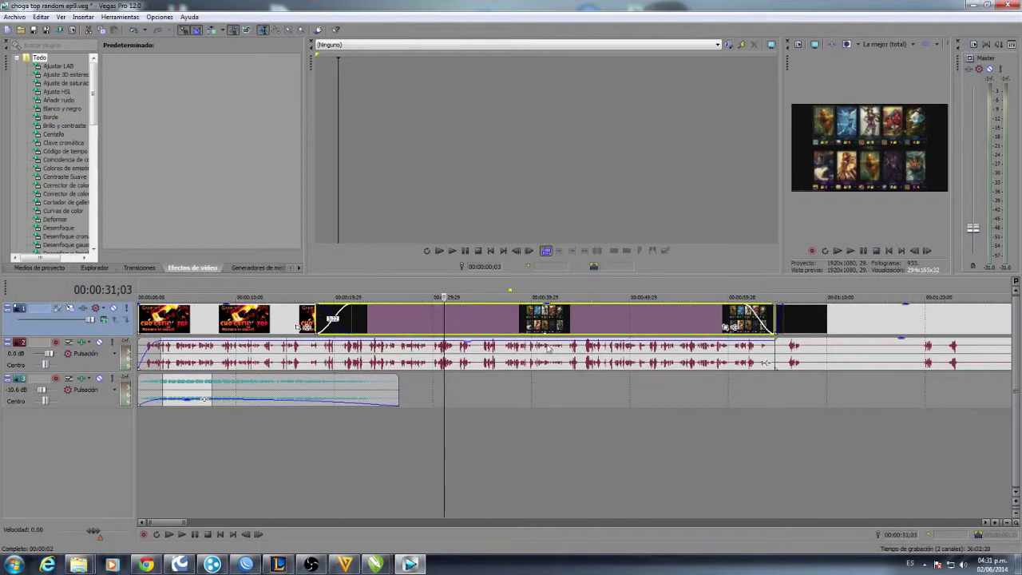
Step: Examine the long gameplay video clip and its audio across the whole timeline up to the end
scroll(444, 324, down, 3)
click(626, 320)
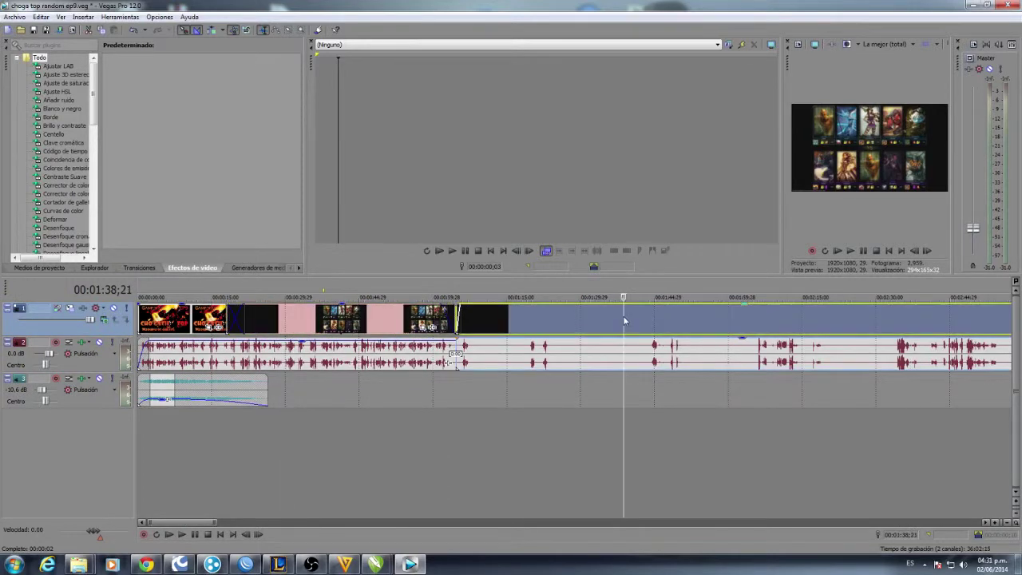
scroll(695, 358, down, 3)
scroll(644, 344, down, 2)
click(640, 348)
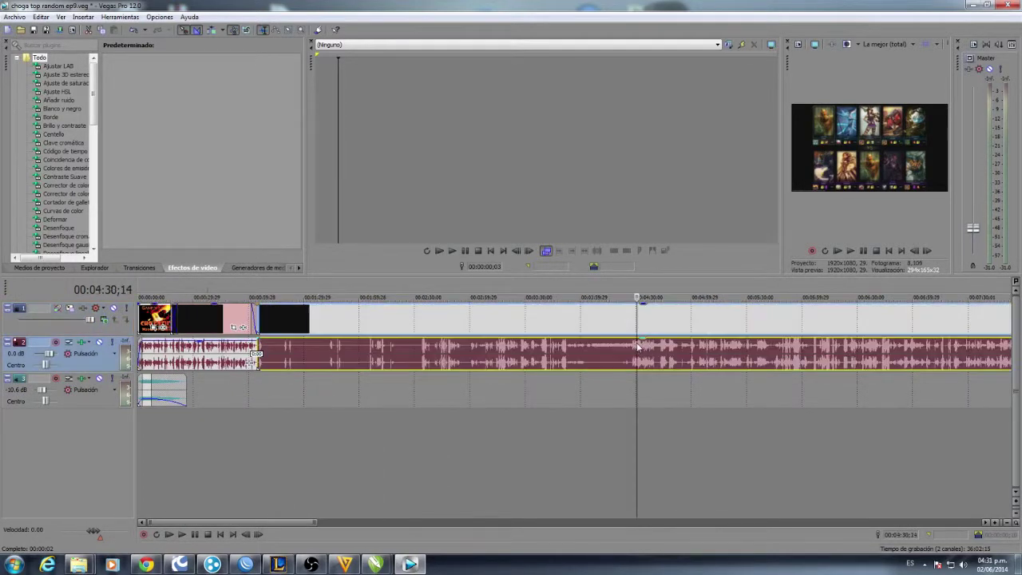
scroll(641, 326, down, 3)
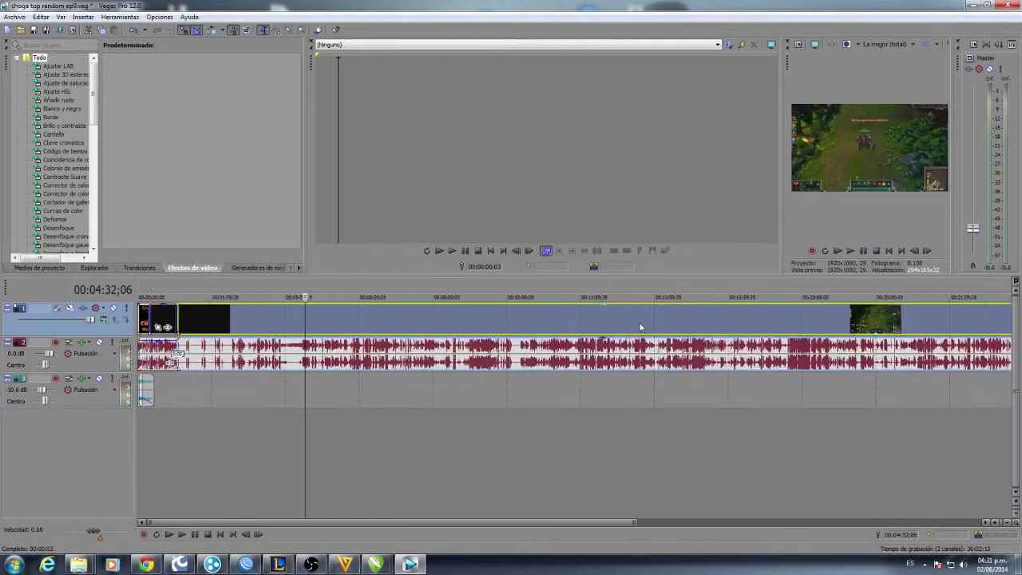
click(601, 364)
scroll(400, 395, down, 3)
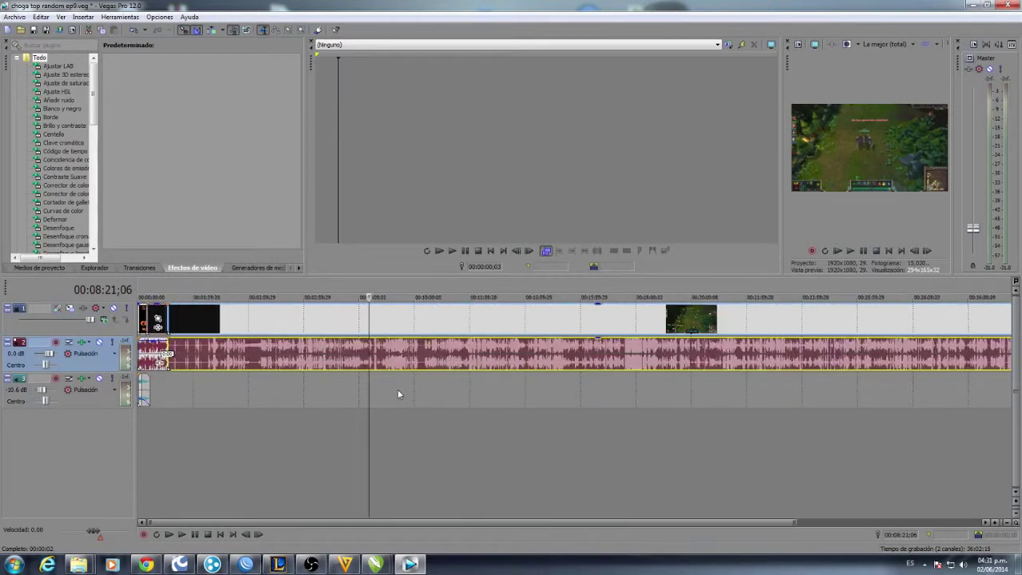
scroll(398, 396, up, 1)
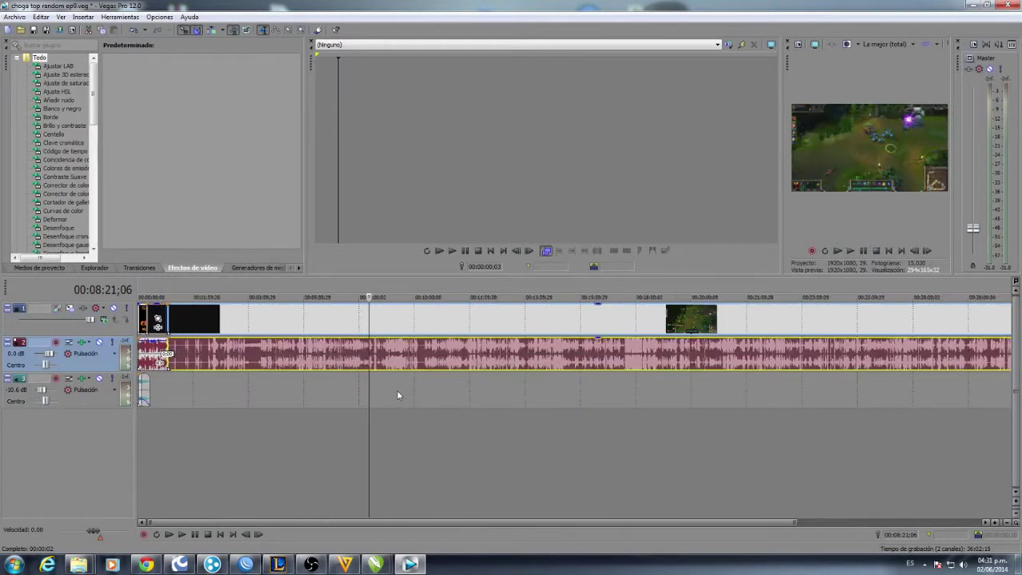
click(692, 324)
scroll(486, 430, up, 2)
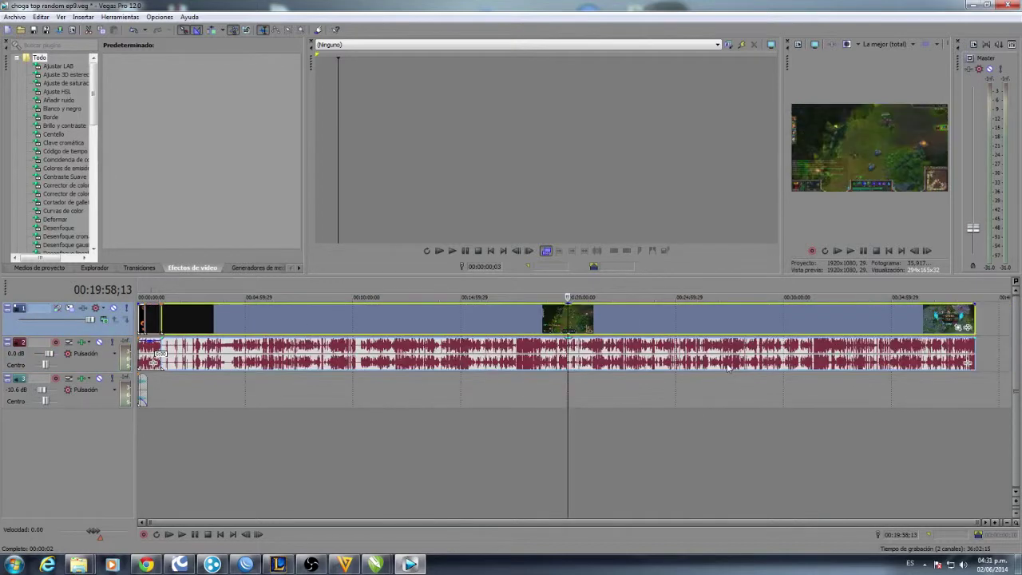
Step: Return to the start of the timeline, preview several moments of the intro section, and minimize Vegas Pro
drag(551, 521, 154, 509)
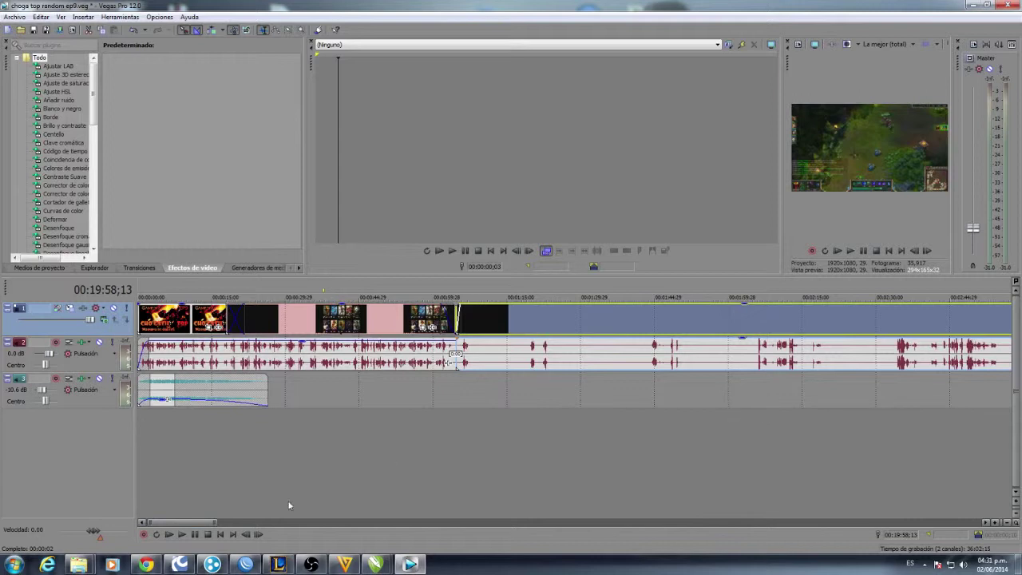
click(214, 482)
click(621, 494)
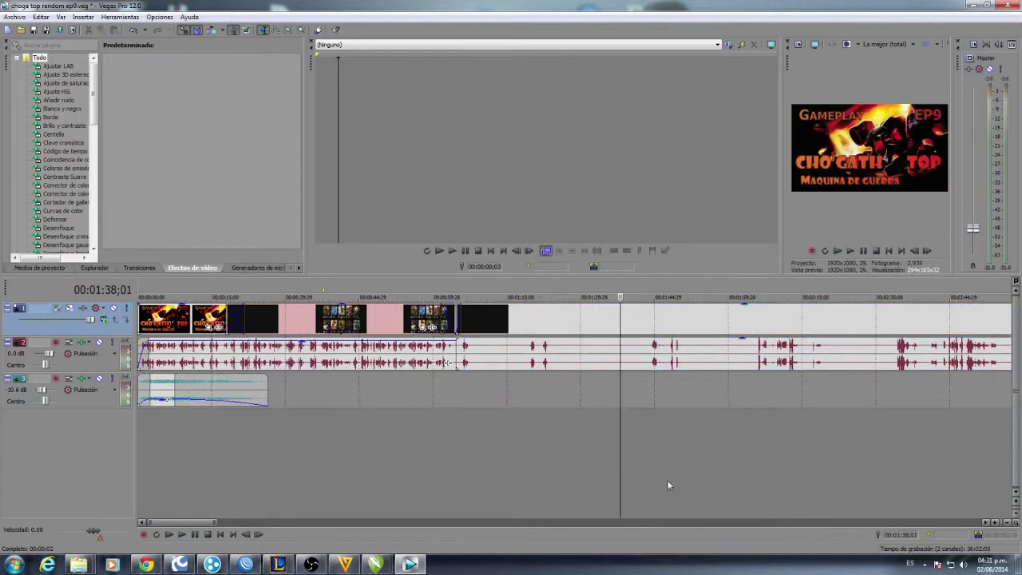
click(733, 475)
click(173, 468)
click(391, 470)
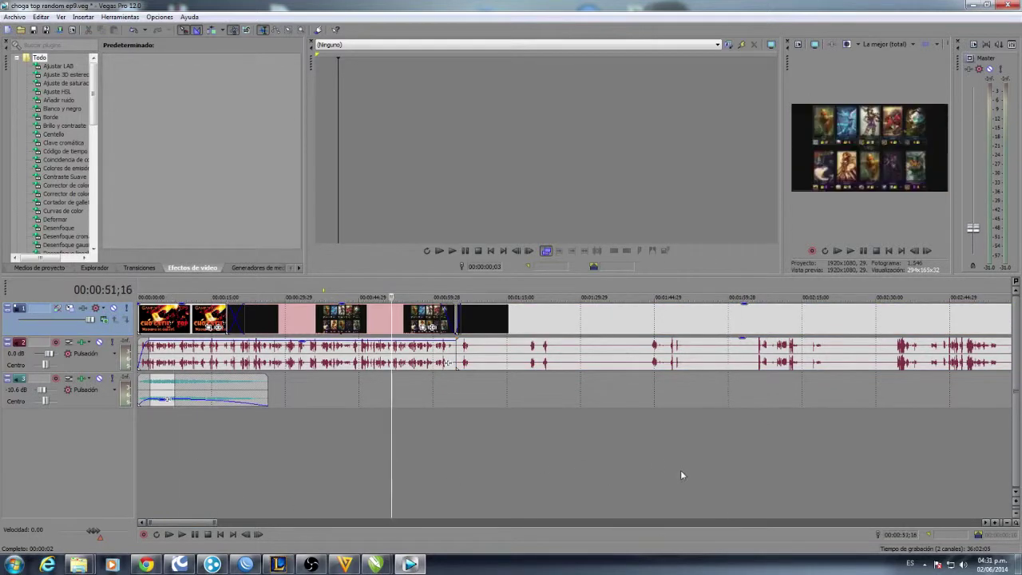
scroll(343, 464, up, 4)
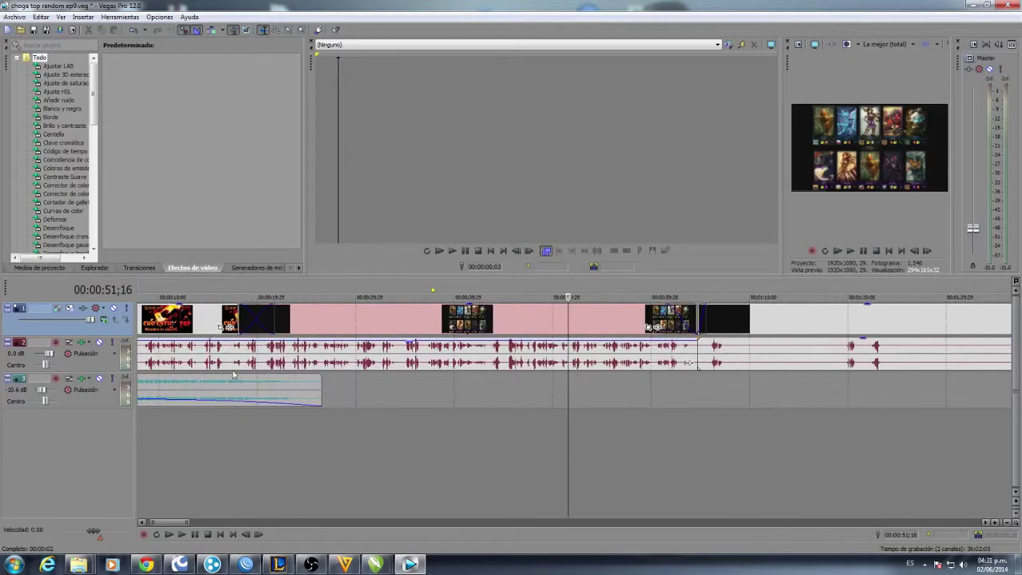
click(185, 479)
click(143, 522)
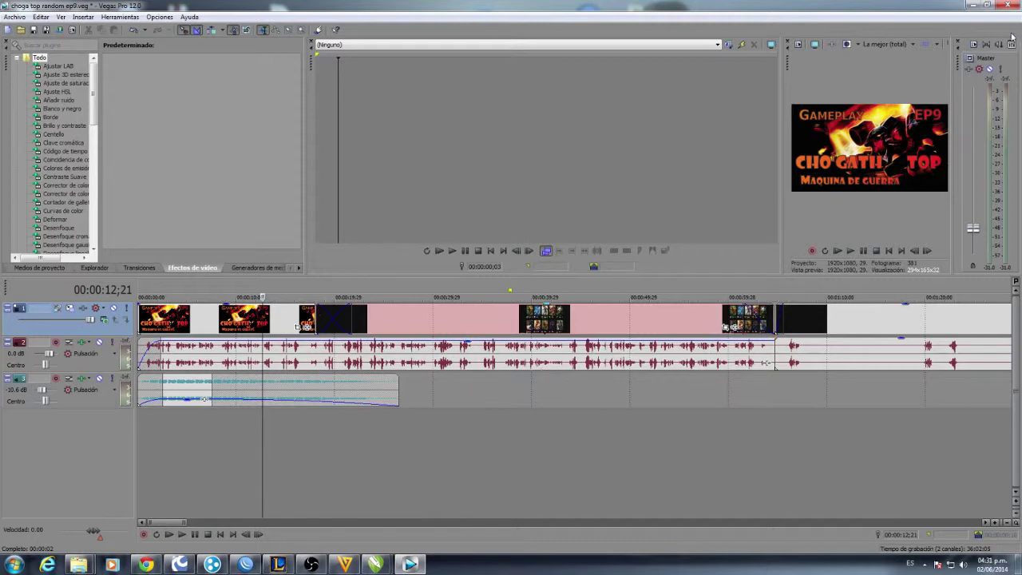
click(973, 5)
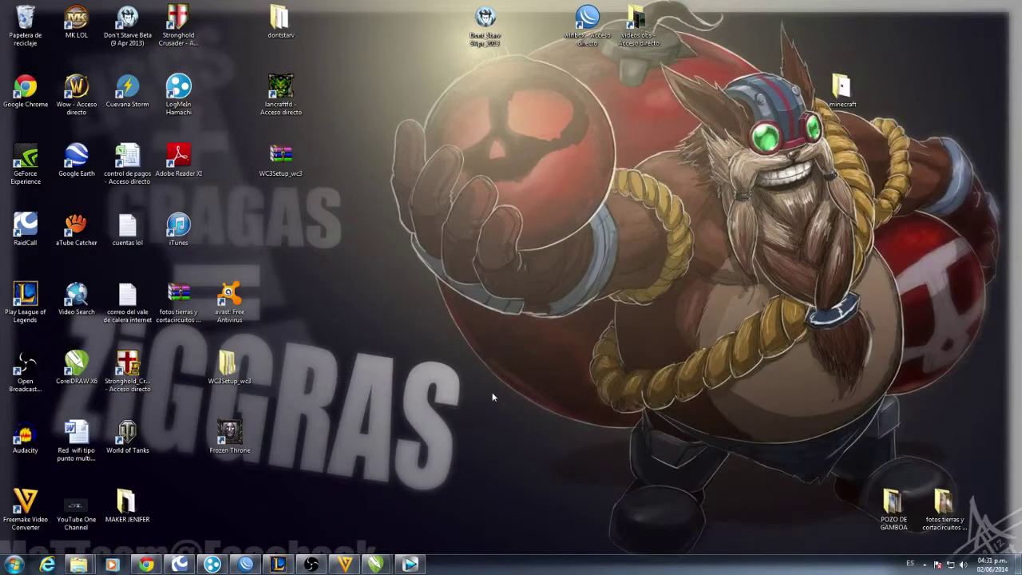
Step: Switch to Chrome and look over the channel's YouTube Analytics overview, including performance, the most popular videos and demographics
click(146, 564)
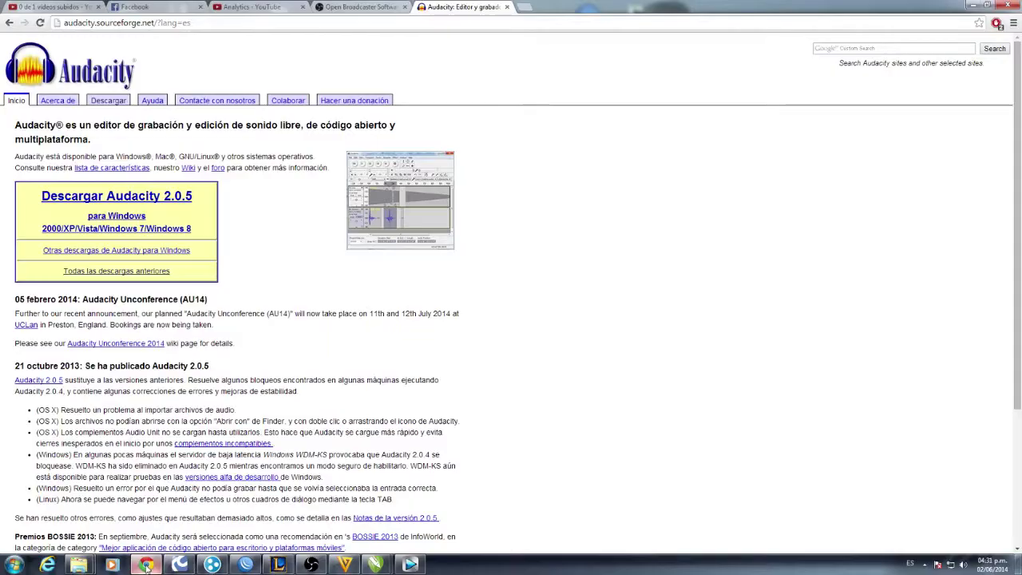
click(248, 6)
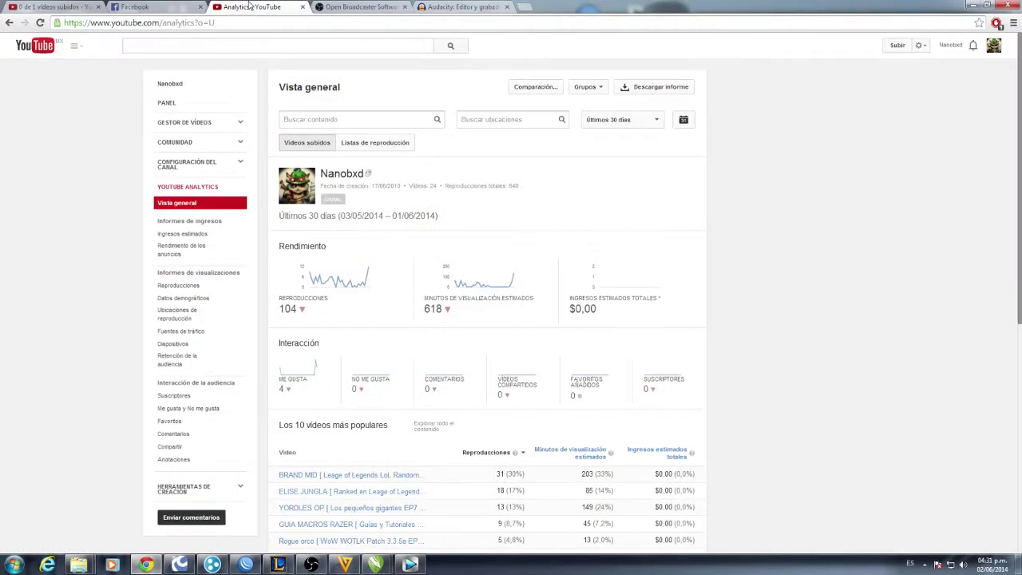
mouse_move(520, 302)
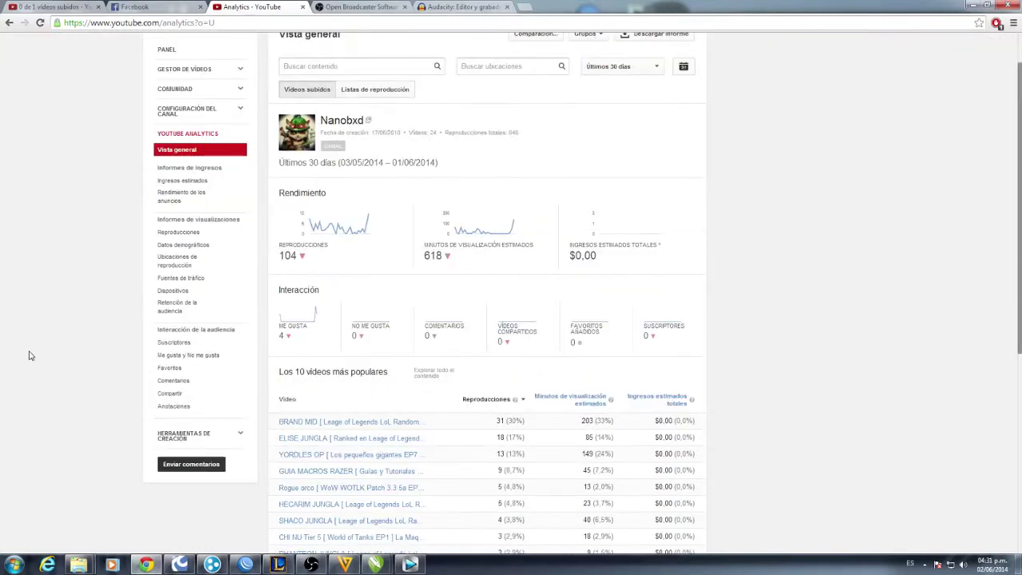
scroll(28, 356, down, 5)
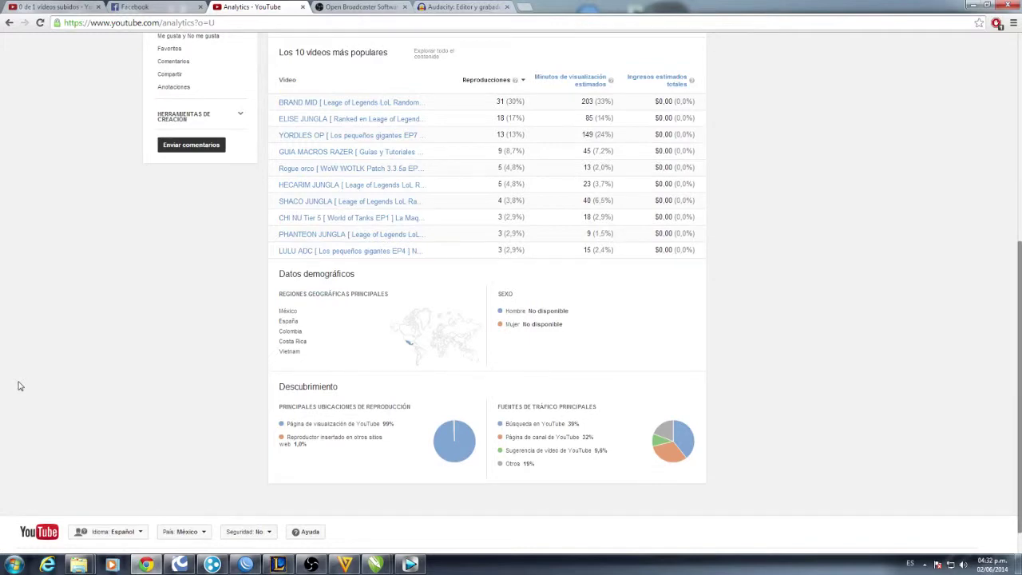
scroll(20, 386, up, 5)
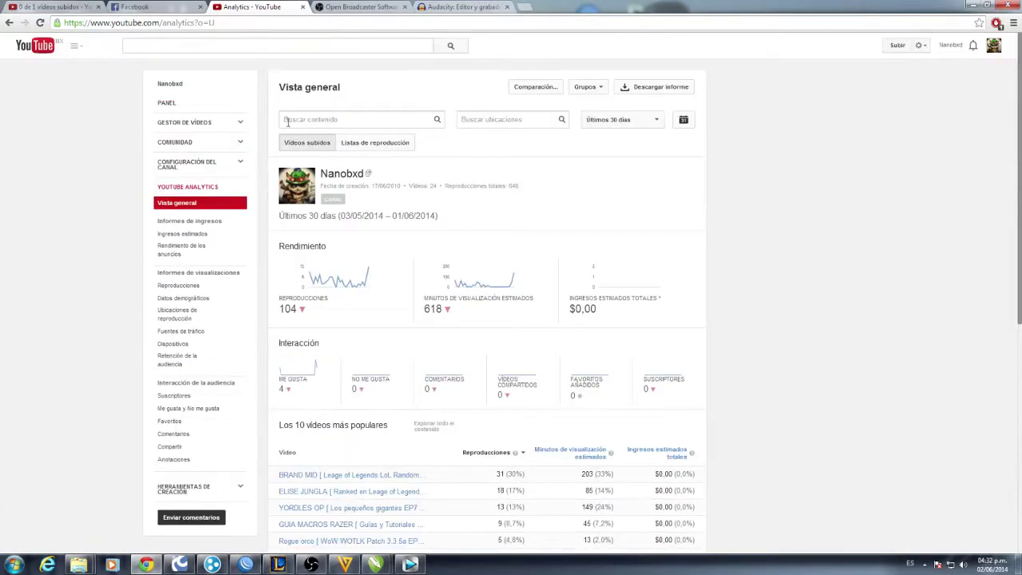
click(205, 45)
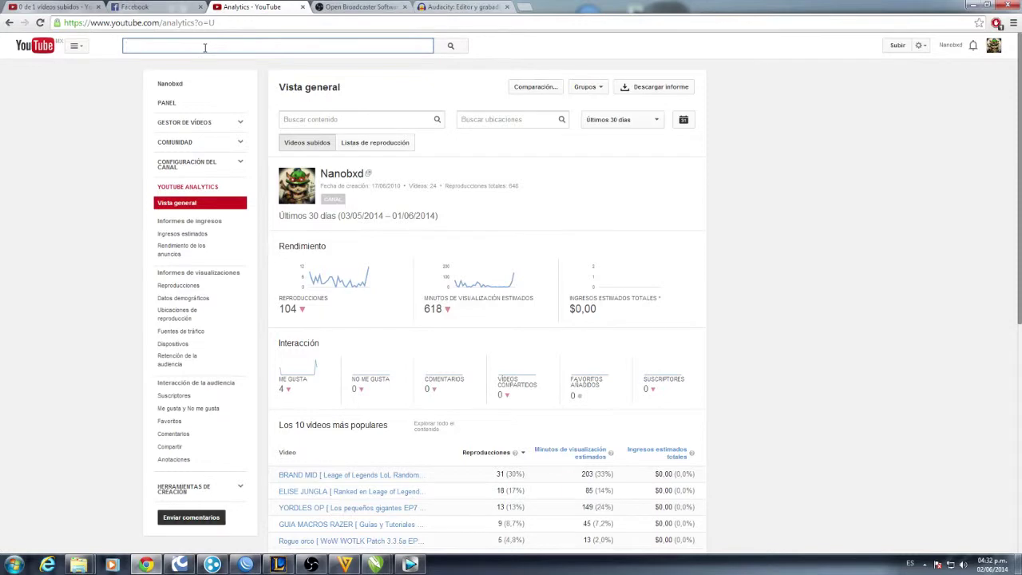
scroll(459, 279, down, 4)
scroll(459, 278, up, 4)
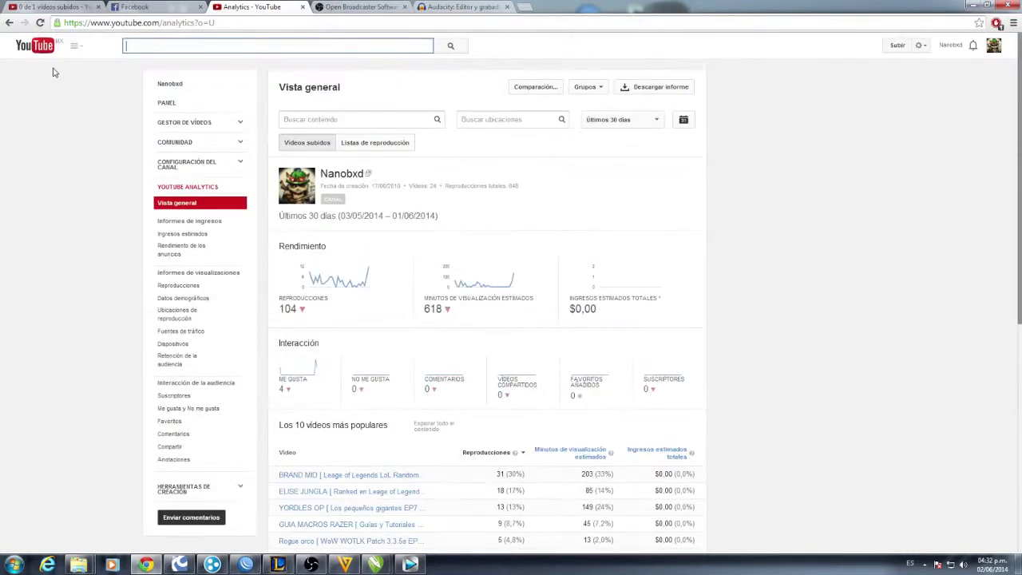
Step: Open the YouTube channel dashboard and look over its video lists, notifications and comments
click(167, 103)
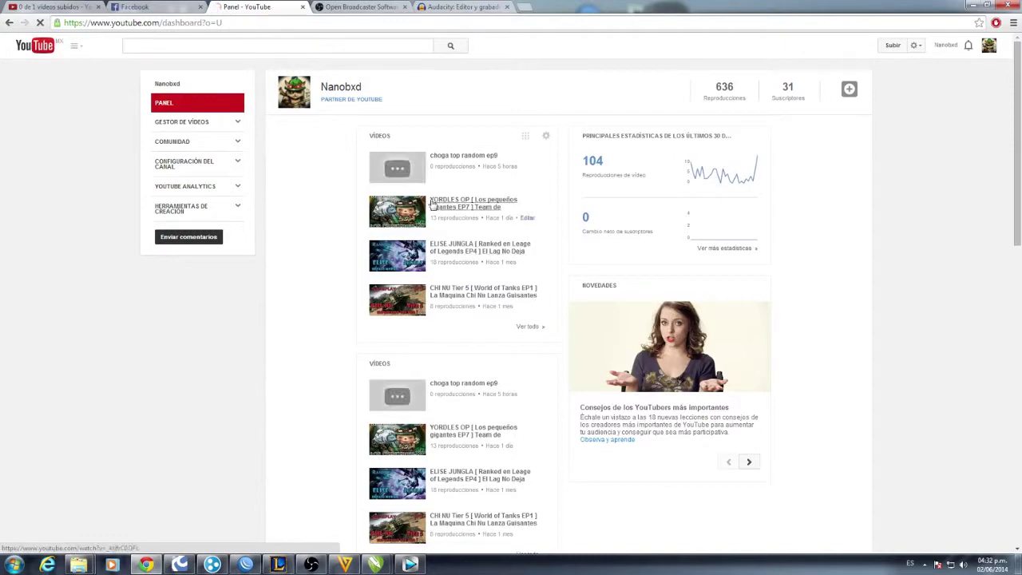
scroll(273, 232, down, 2)
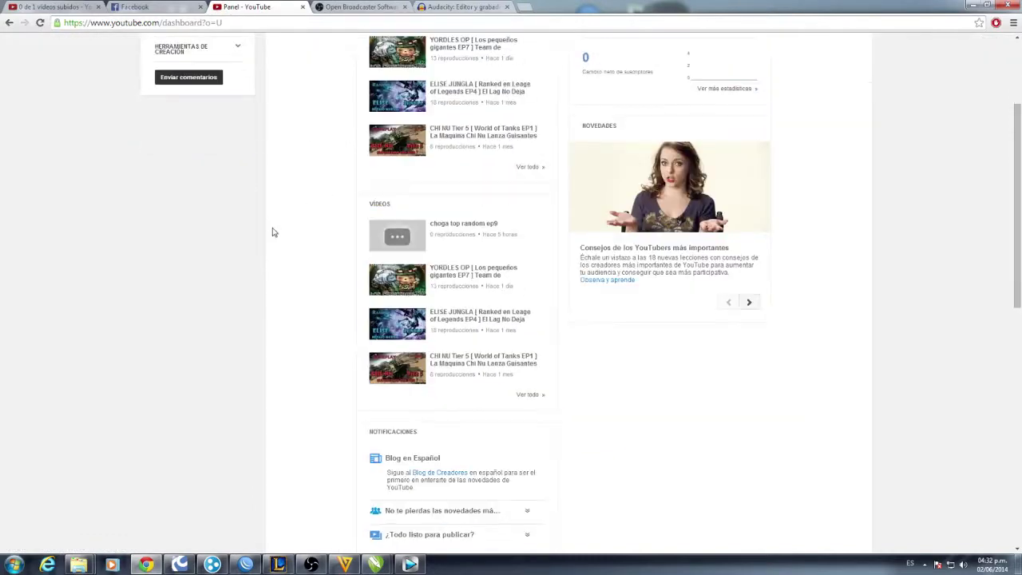
scroll(273, 232, down, 5)
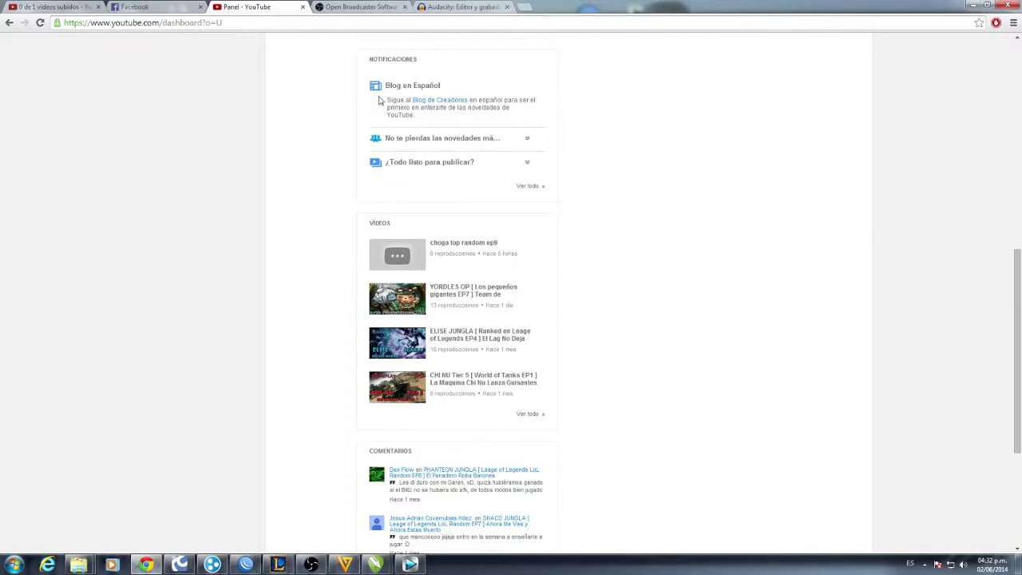
Step: Search YouTube for "dubstep" and open the video "Best Dubstep Drops [50K Subscriber Special]"
scroll(356, 324, up, 10)
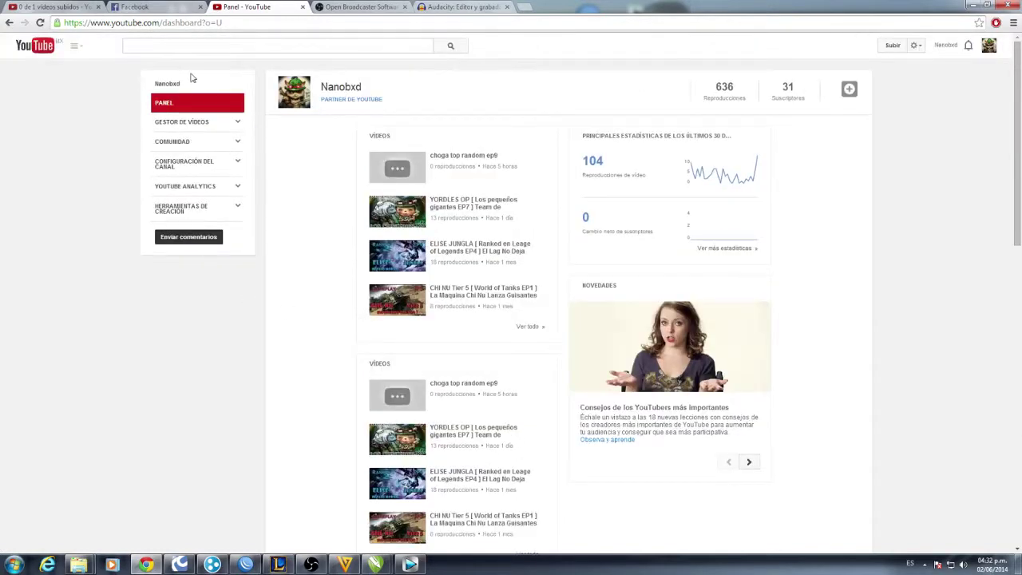
click(192, 43)
text(dubs)
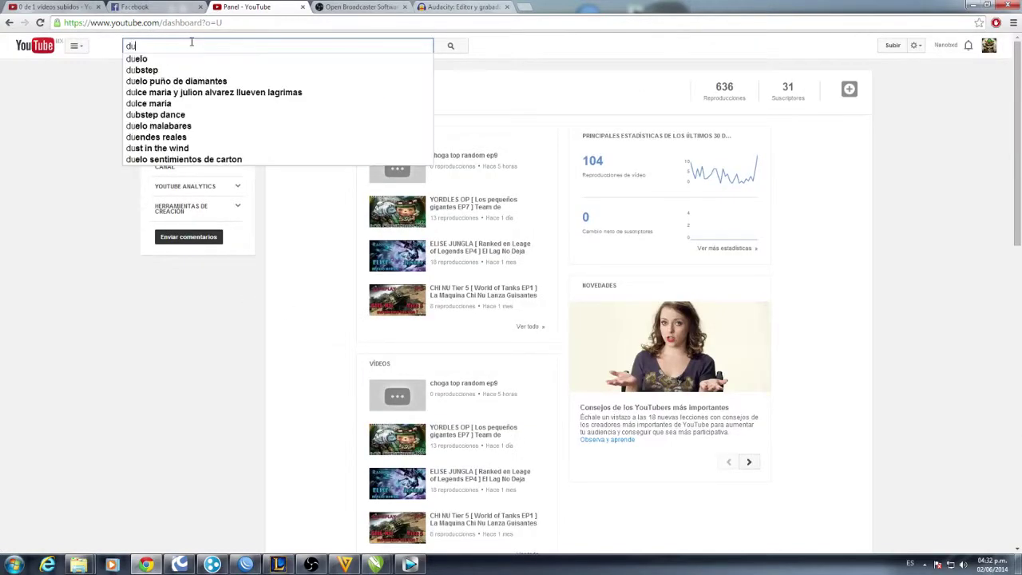
click(142, 59)
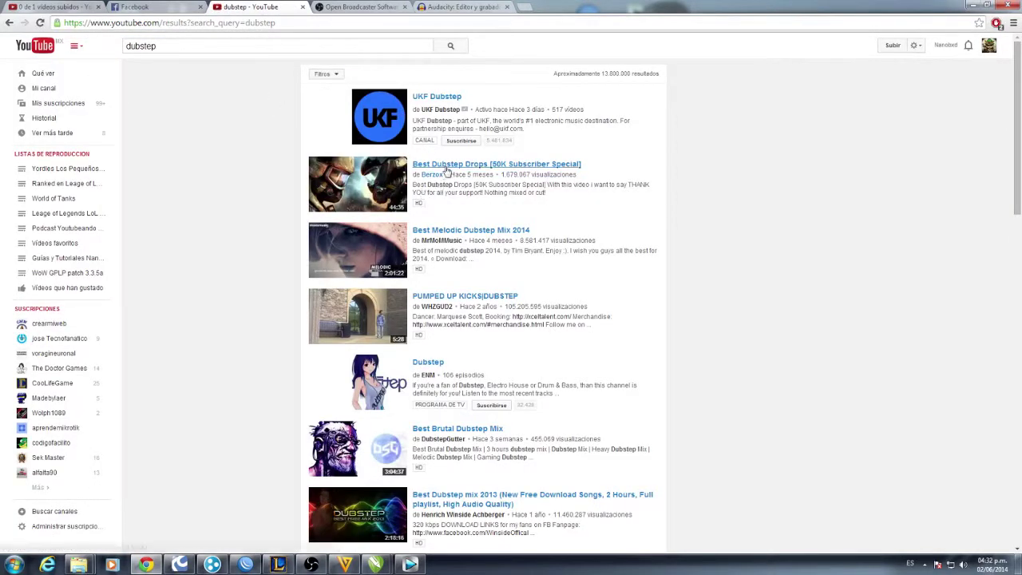
click(446, 167)
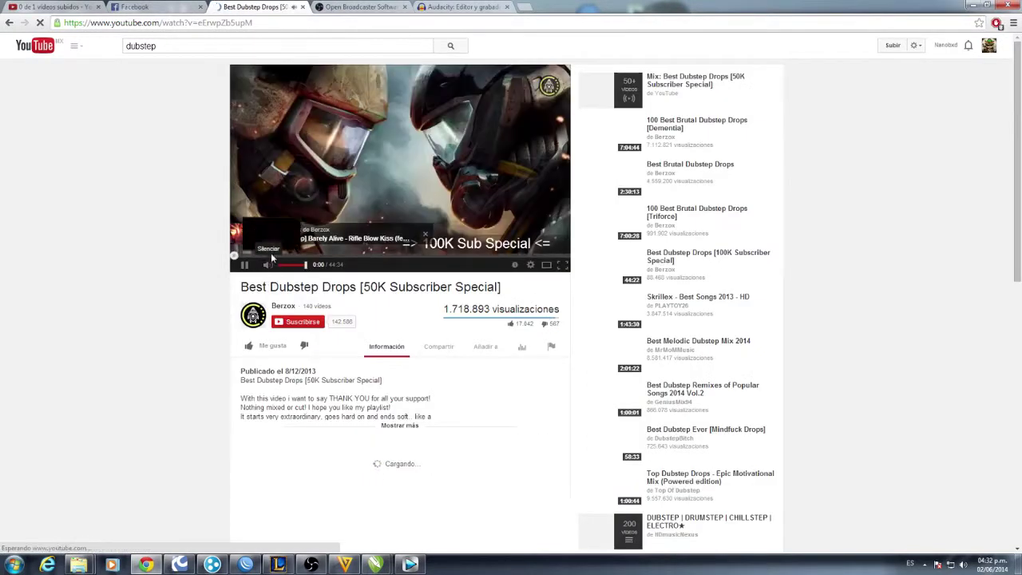
Step: Turn the dubstep video's volume down almost to zero and pause playback
drag(292, 270, 282, 270)
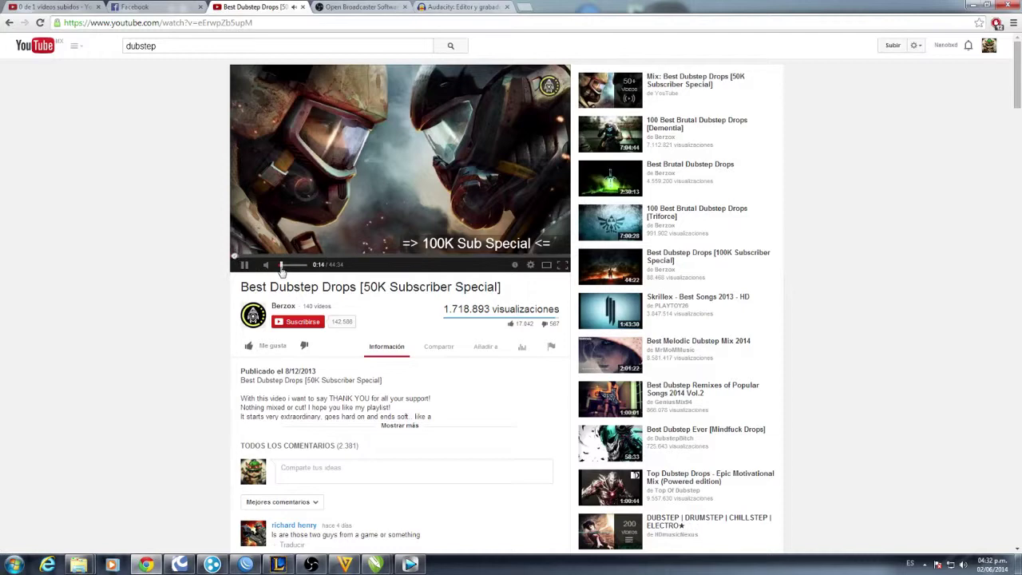
mouse_move(281, 271)
click(245, 265)
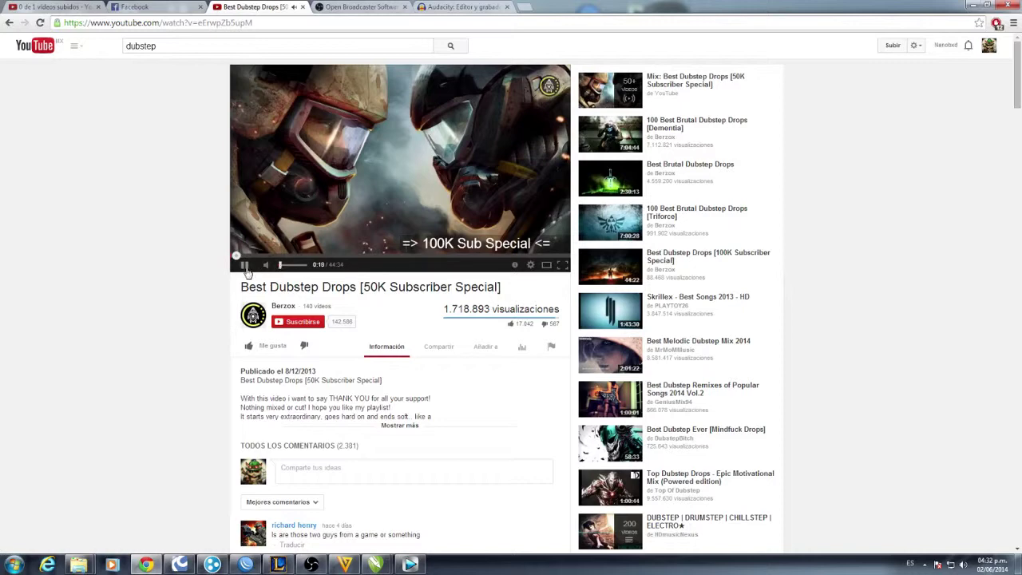
Step: Open YouTube in a new browser tab and search for "musica 8 bits"
click(524, 8)
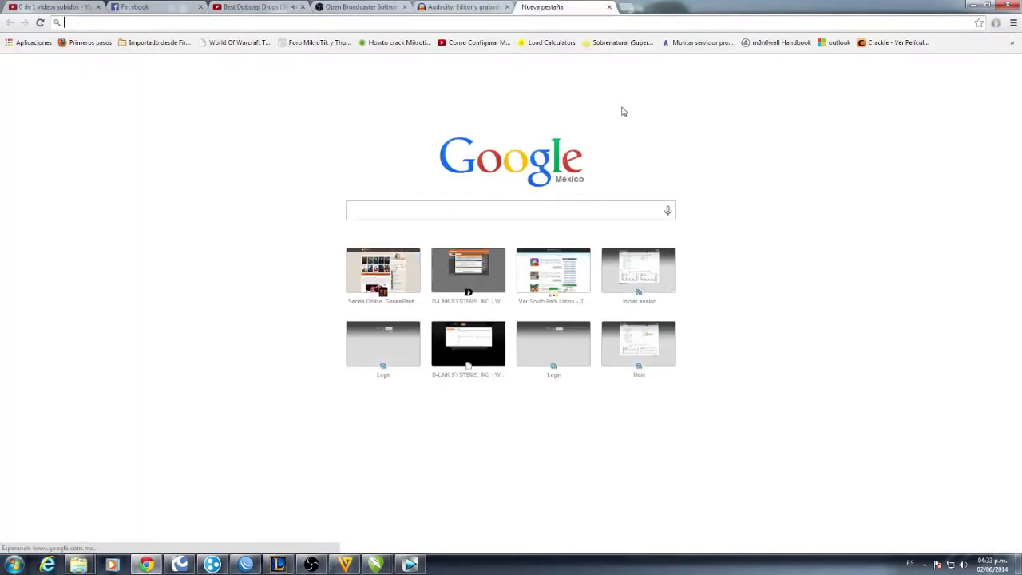
click(935, 76)
click(879, 119)
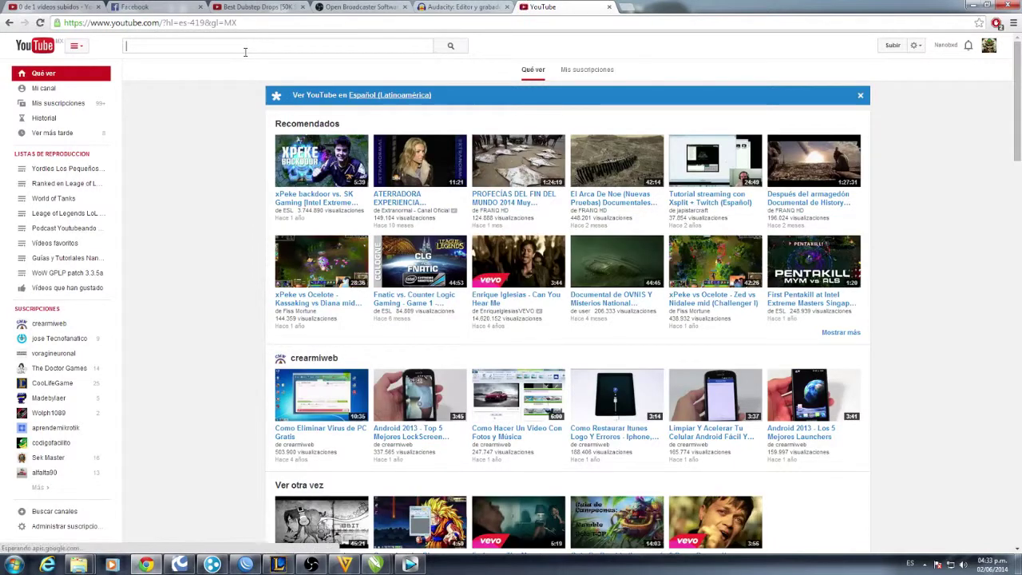
text(musica)
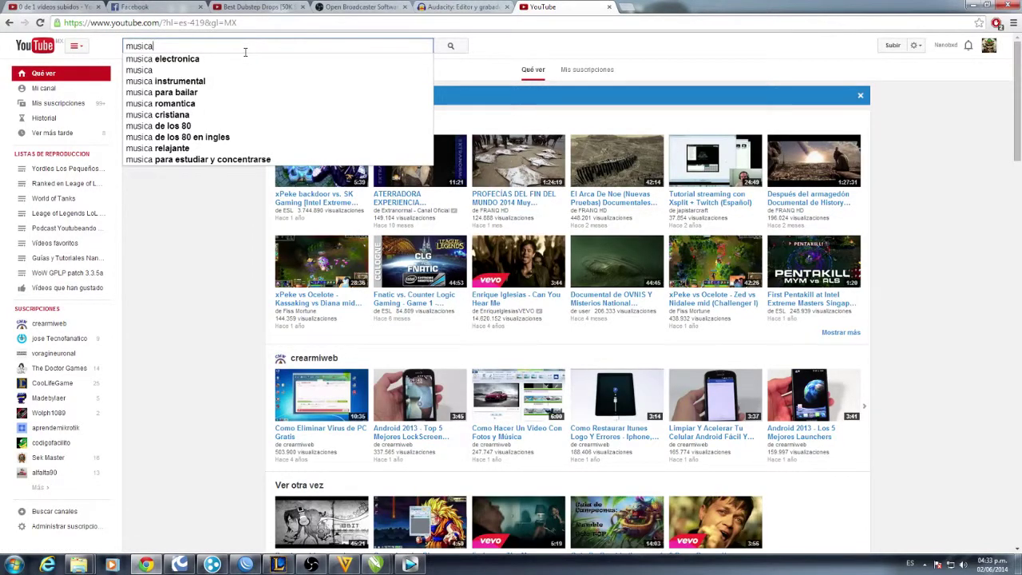
text( 8bits)
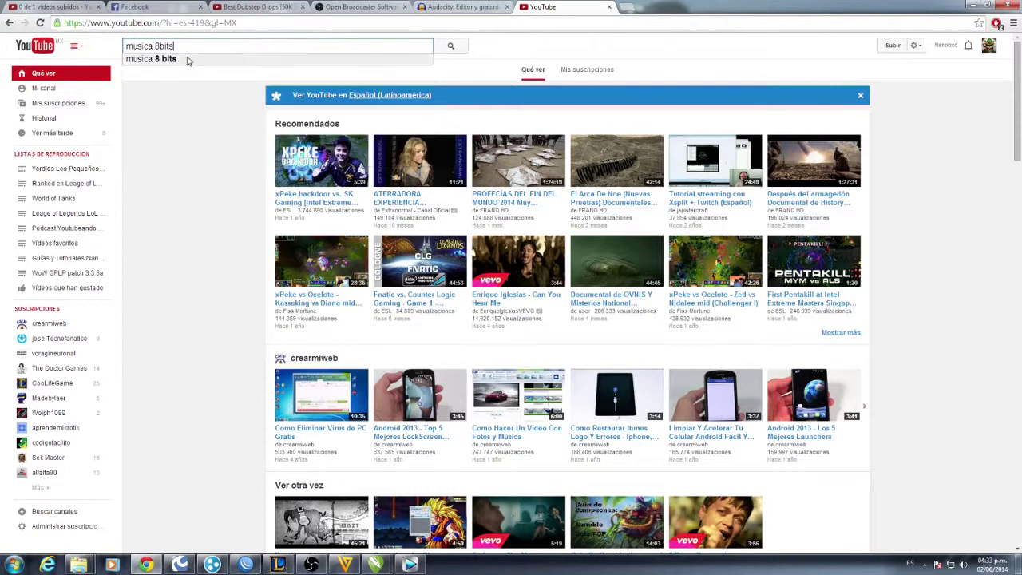
click(160, 59)
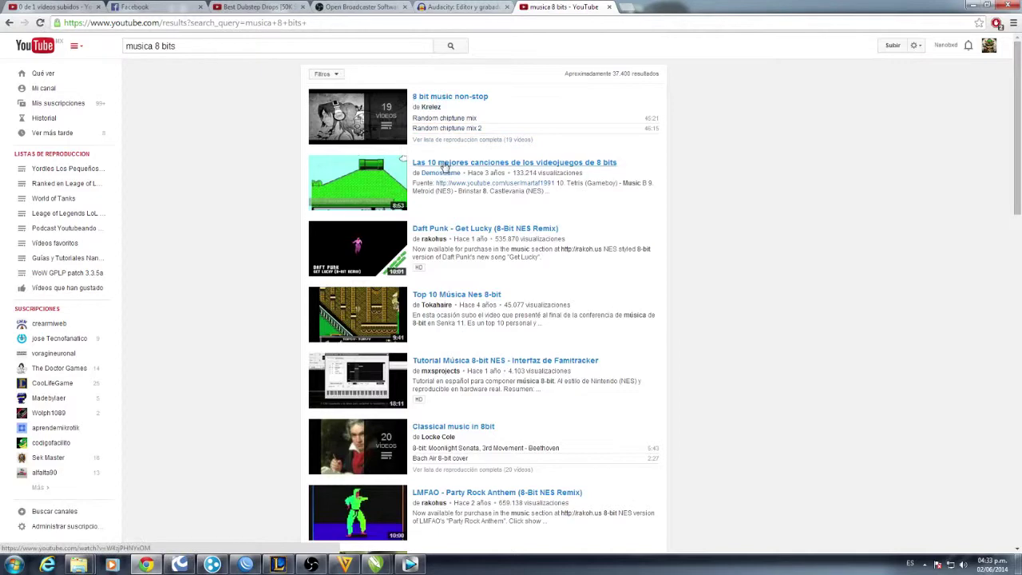
Step: Browse the 8-bit music results and open the video "Top 50 Greatest 8 Bit Megaman Songs Of All Time!"
scroll(466, 340, down, 1)
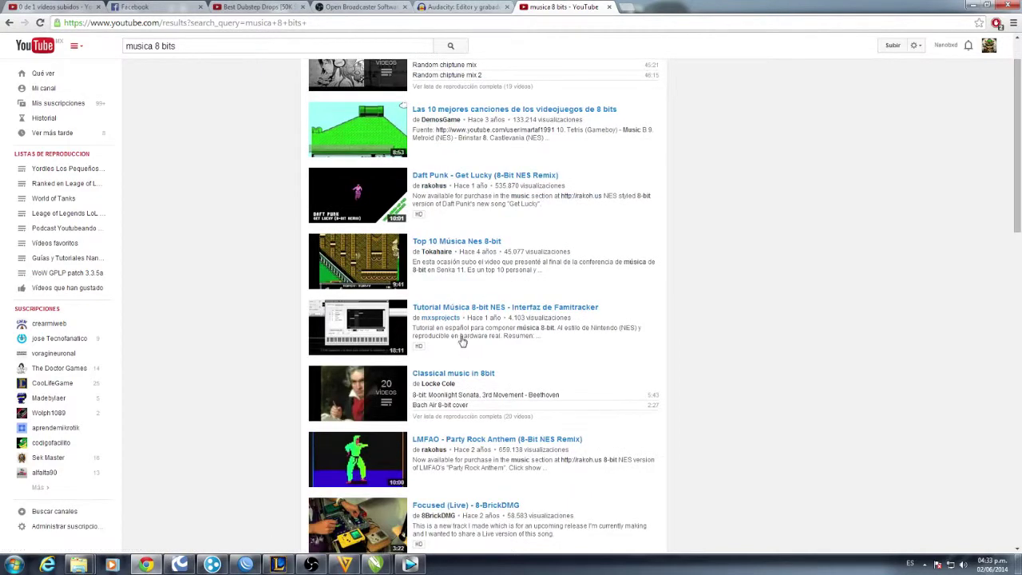
scroll(451, 451, down, 1)
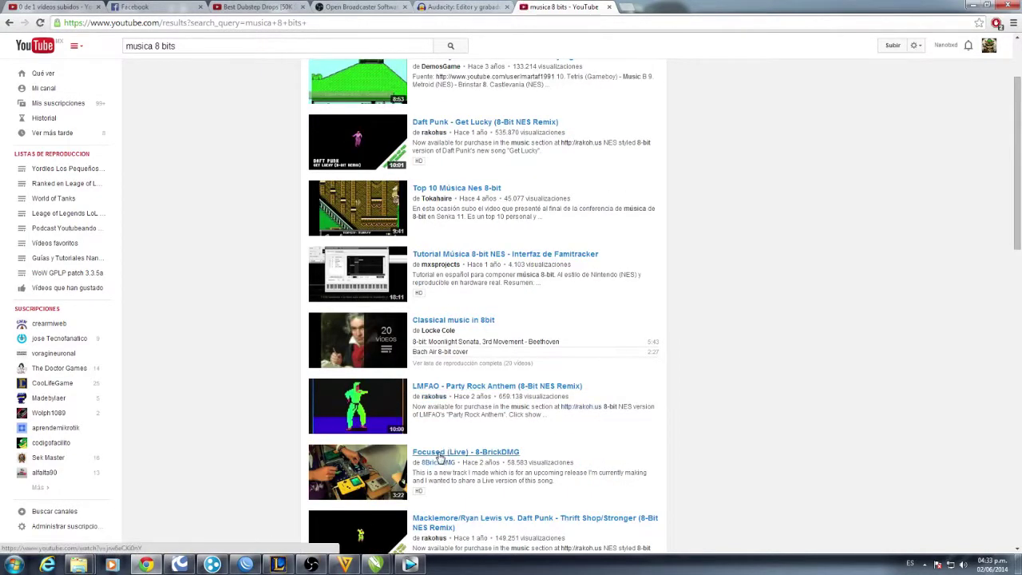
scroll(438, 457, down, 3)
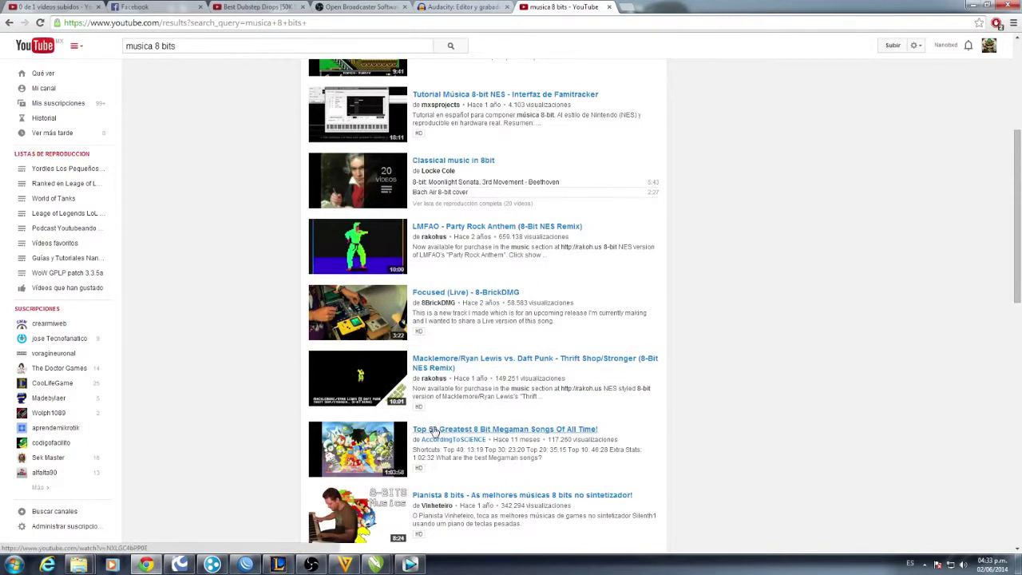
click(437, 428)
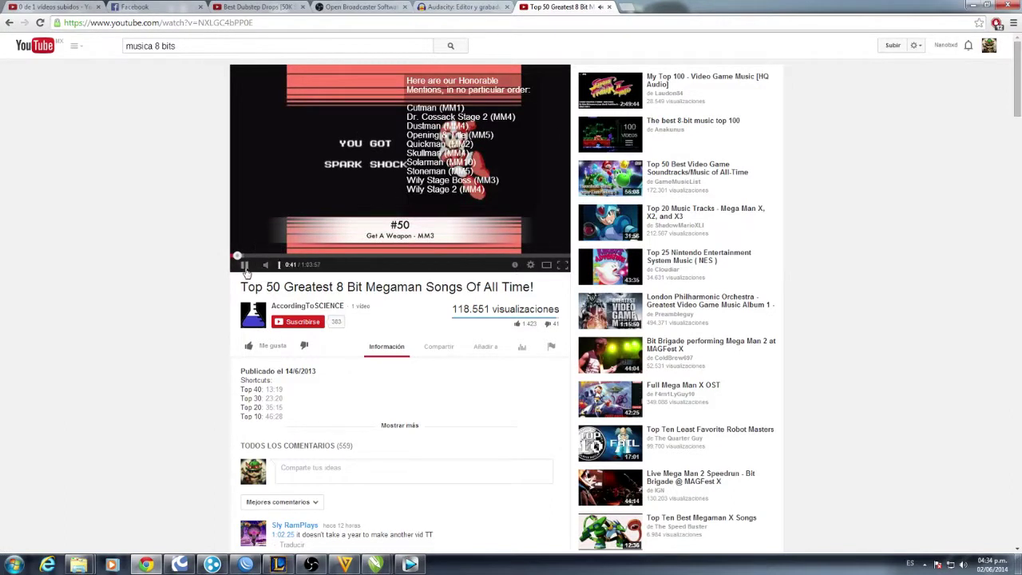
Step: Pause the Megaman songs video and minimize Chrome to show the desktop
drag(178, 287, 221, 274)
click(222, 274)
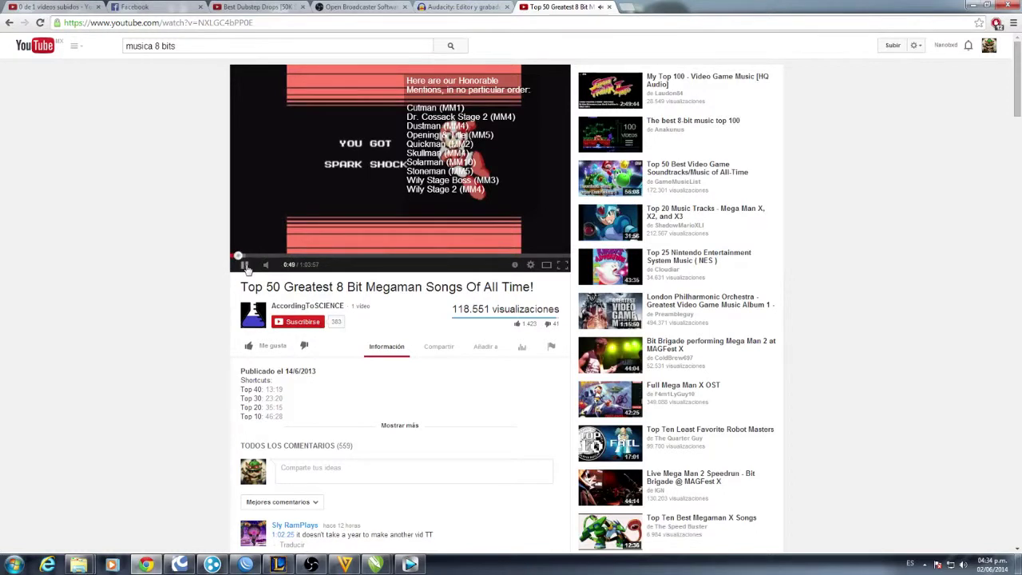
click(246, 267)
click(972, 7)
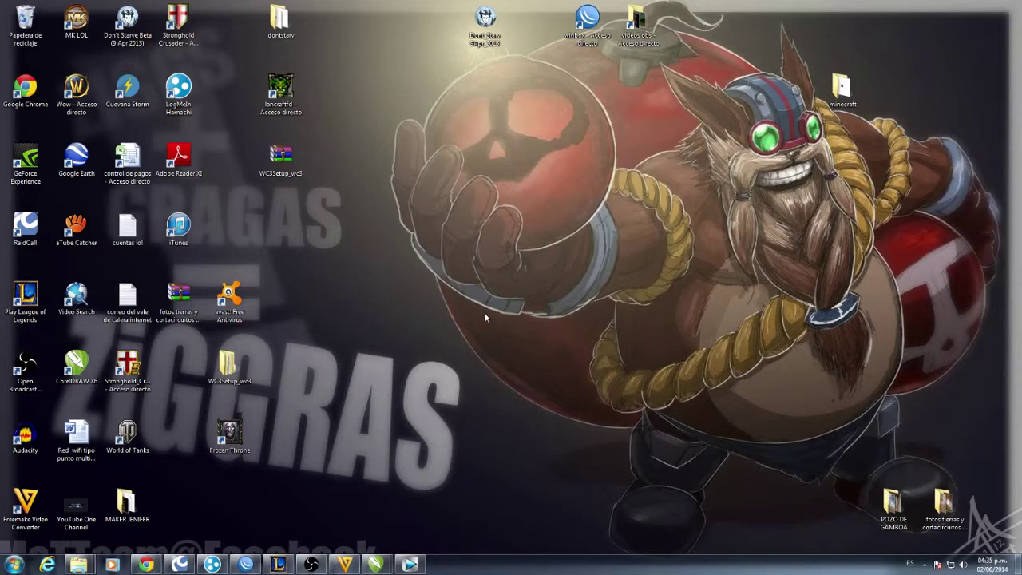
Step: Show the Vegas Pro project briefly, minimize it, and point out Movie Maker among the installed programs
click(410, 564)
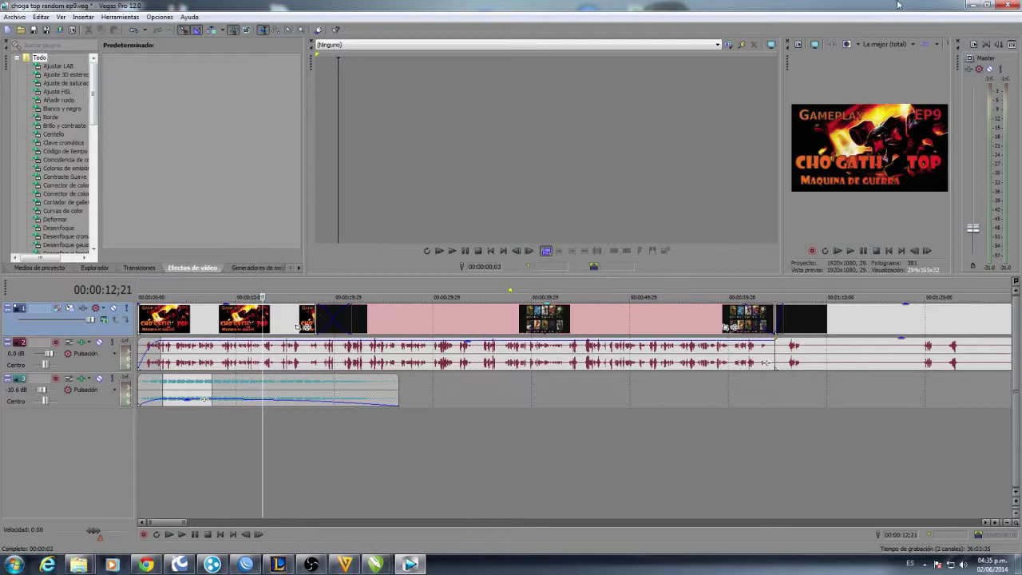
click(976, 6)
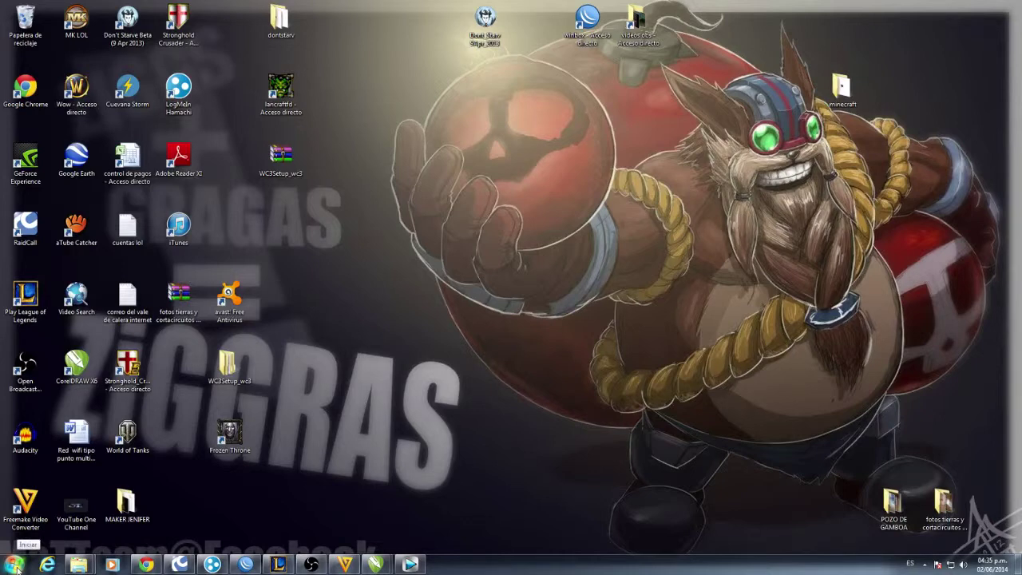
click(16, 569)
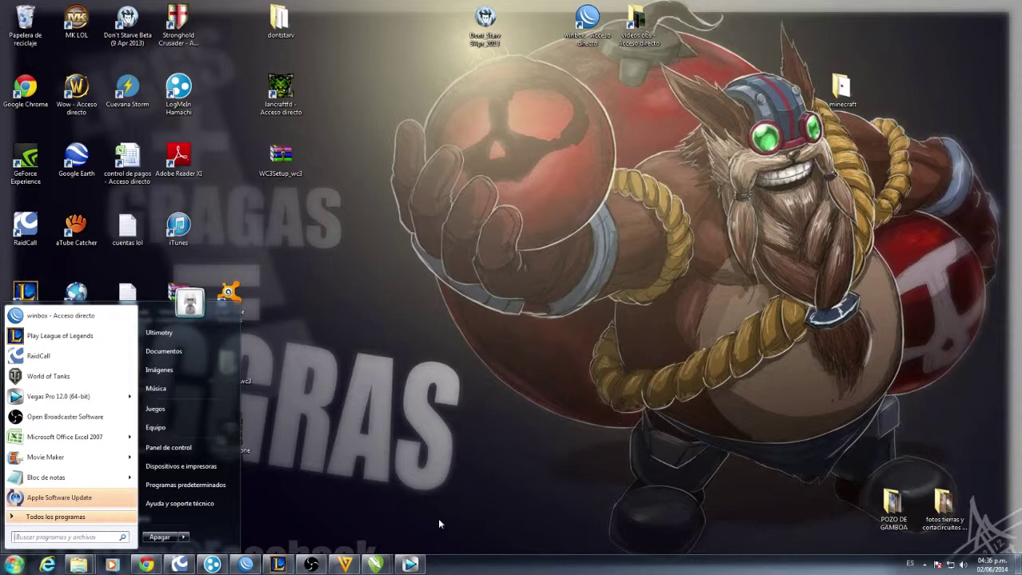
mouse_move(118, 462)
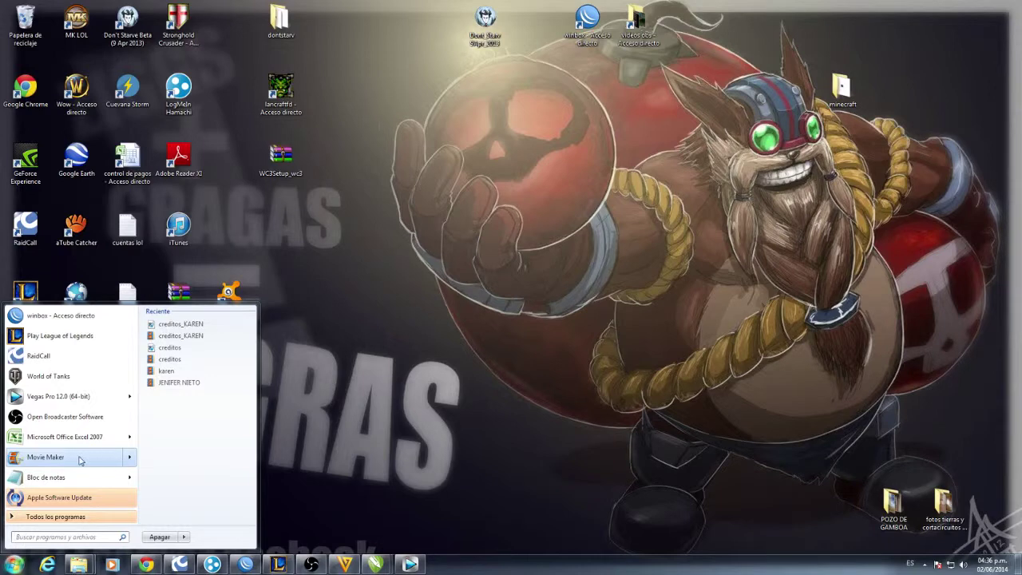
click(491, 390)
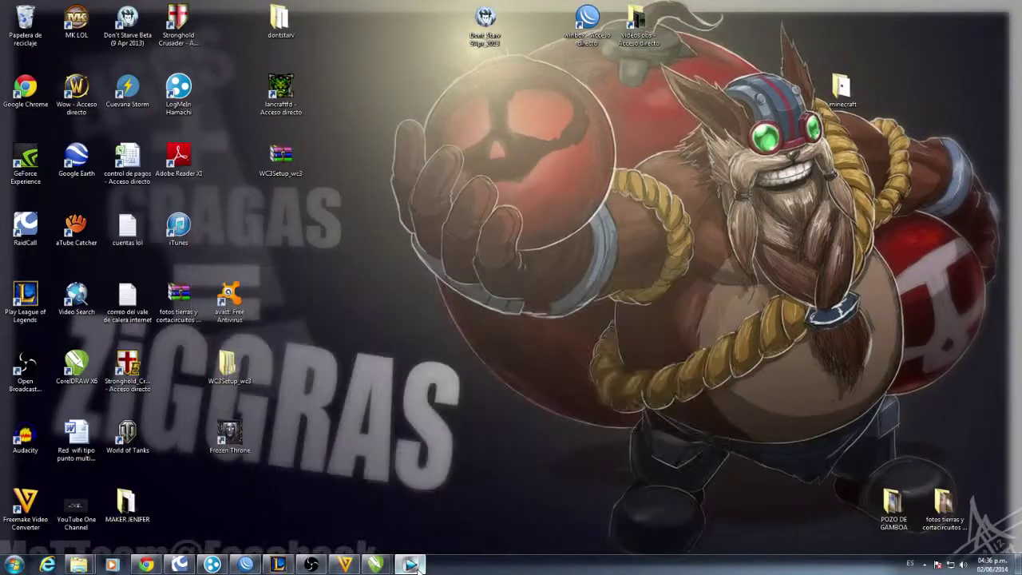
Step: Bring up the Vegas Pro project window once more and return to the desktop
click(412, 565)
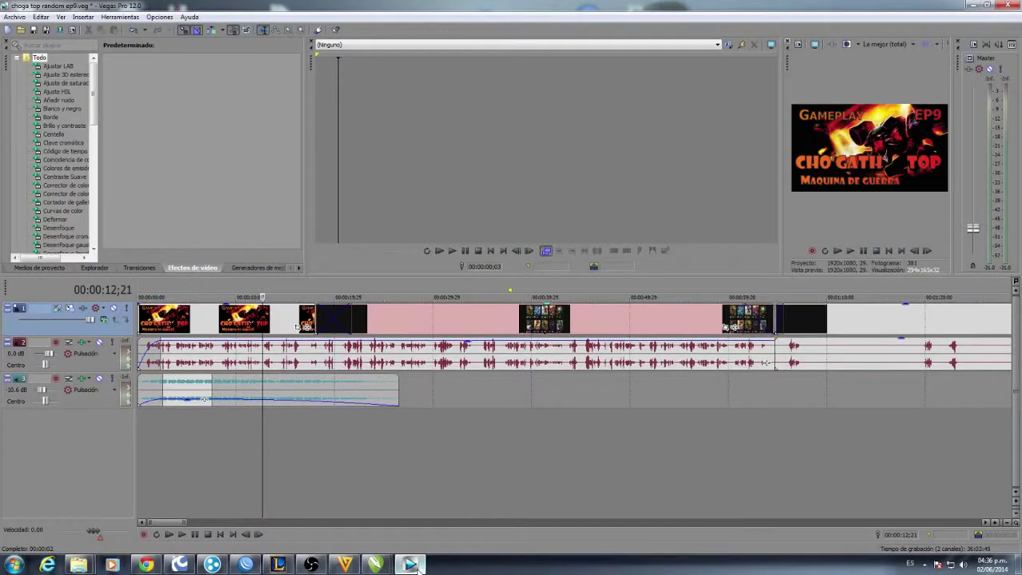
click(411, 565)
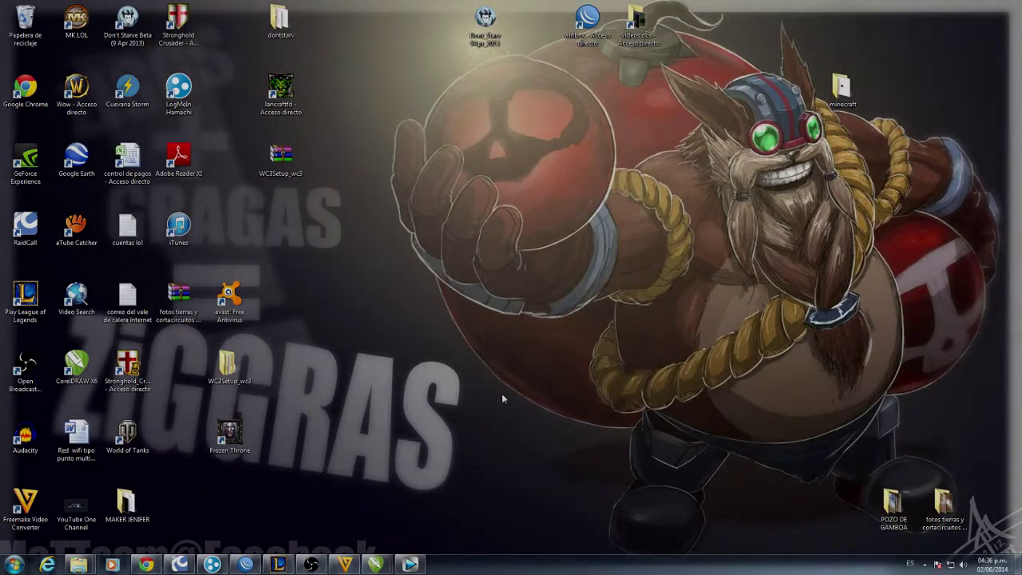
mouse_move(412, 564)
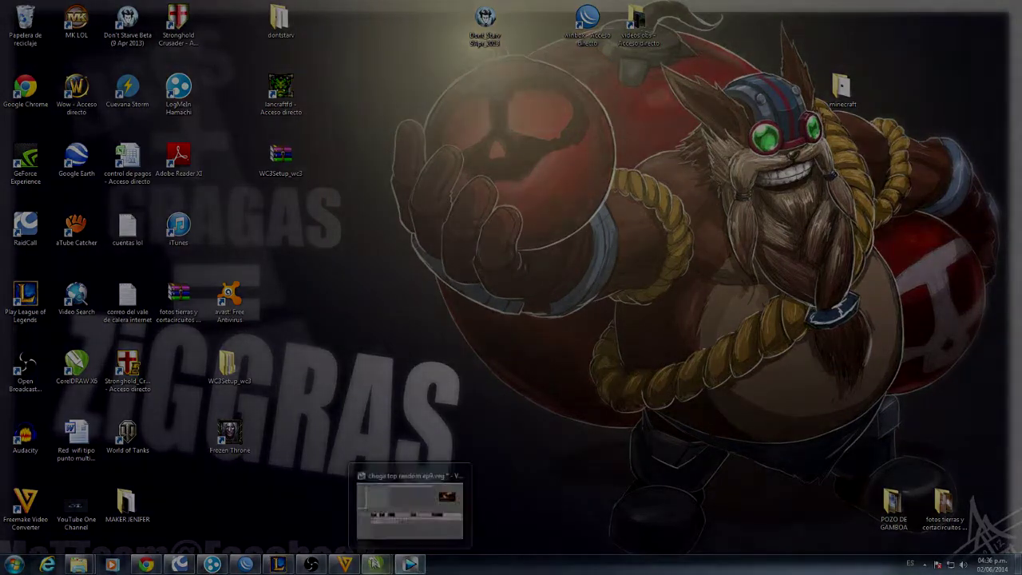